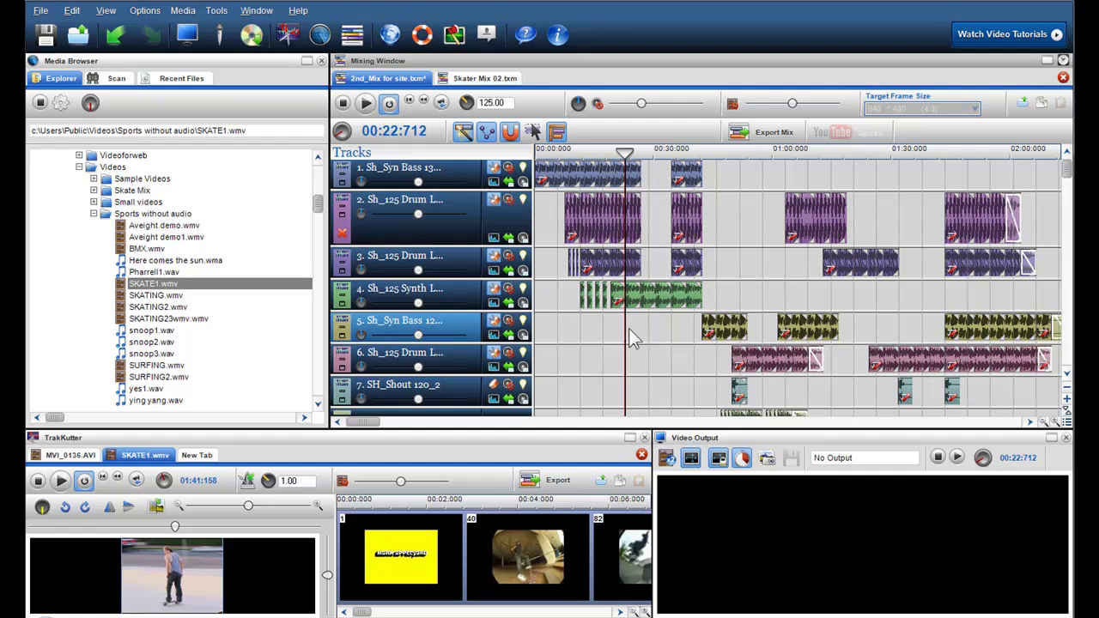
Zoom the mix timeline in around the playhead to enlarge the drum and synth clips near 00:20.
{"action": "scroll", "coordinate": [628, 328], "scroll_direction": "up", "scroll_amount": 4}
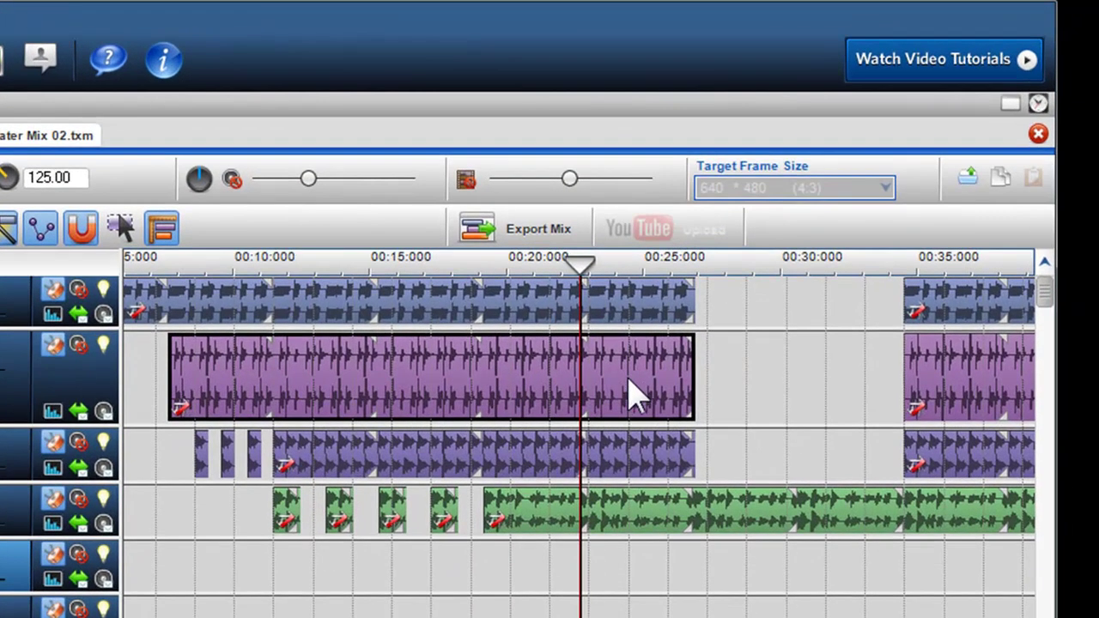
Add a Blue Cat Triple EQ (Stereo) effect to the track 2 drum clip, aligned to the playhead.
{"action": "right_click", "coordinate": [633, 393]}
{"action": "mouse_move", "coordinate": [697, 451]}
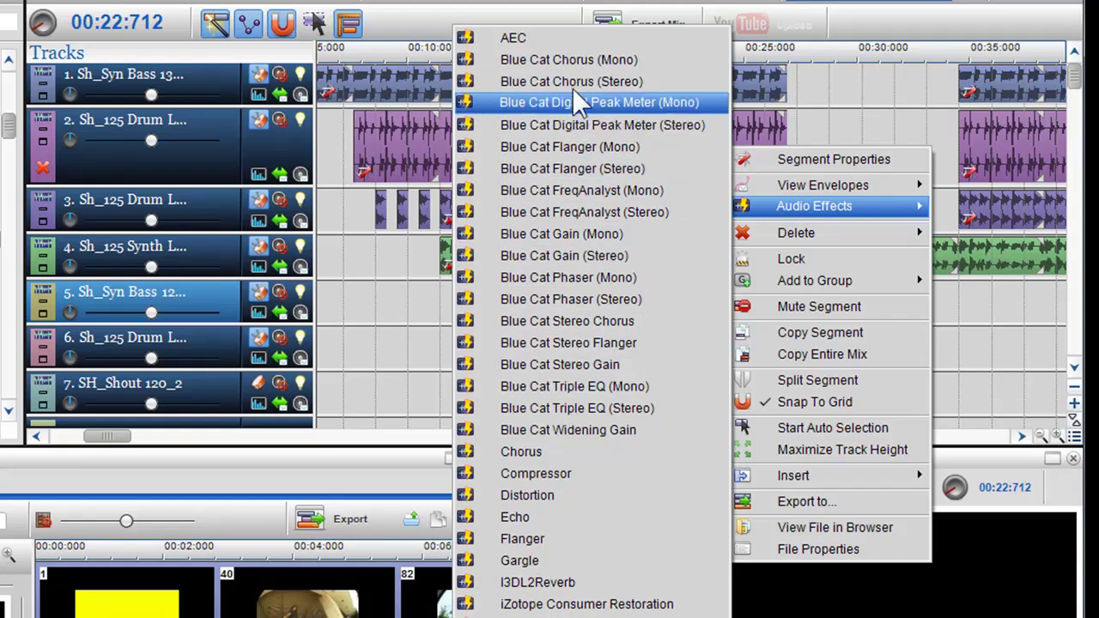
{"action": "left_click", "coordinate": [591, 410]}
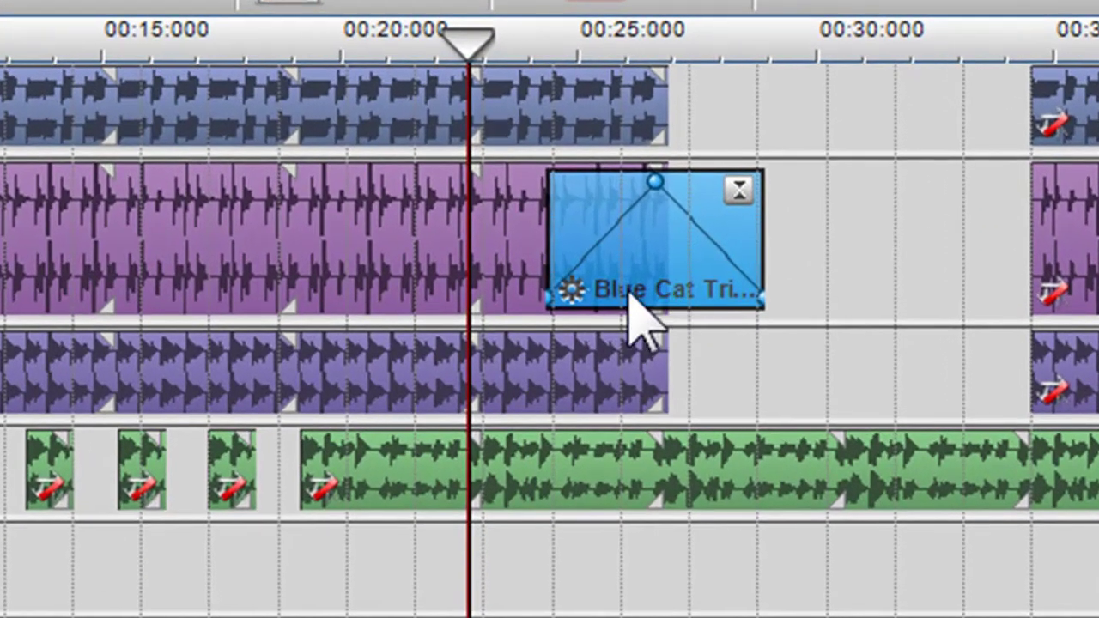
{"action": "left_click_drag", "start_coordinate": [627, 292], "coordinate": [574, 295]}
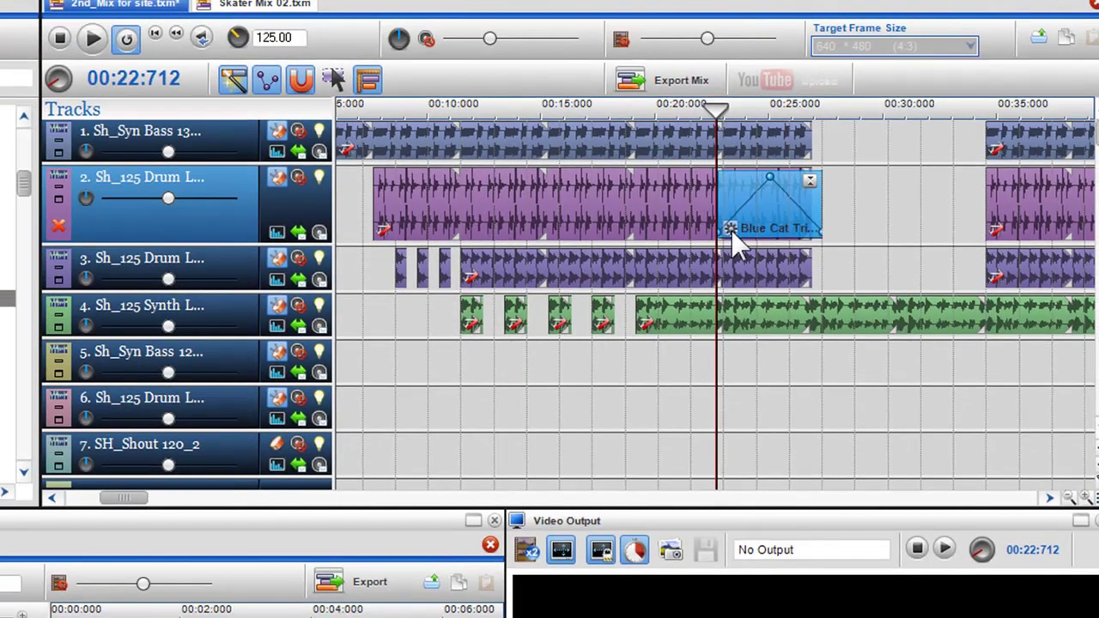
Open the Triple EQ properties beside the timeline and loop 00:23:040–00:26:772 across the effect.
{"action": "left_click", "coordinate": [730, 230]}
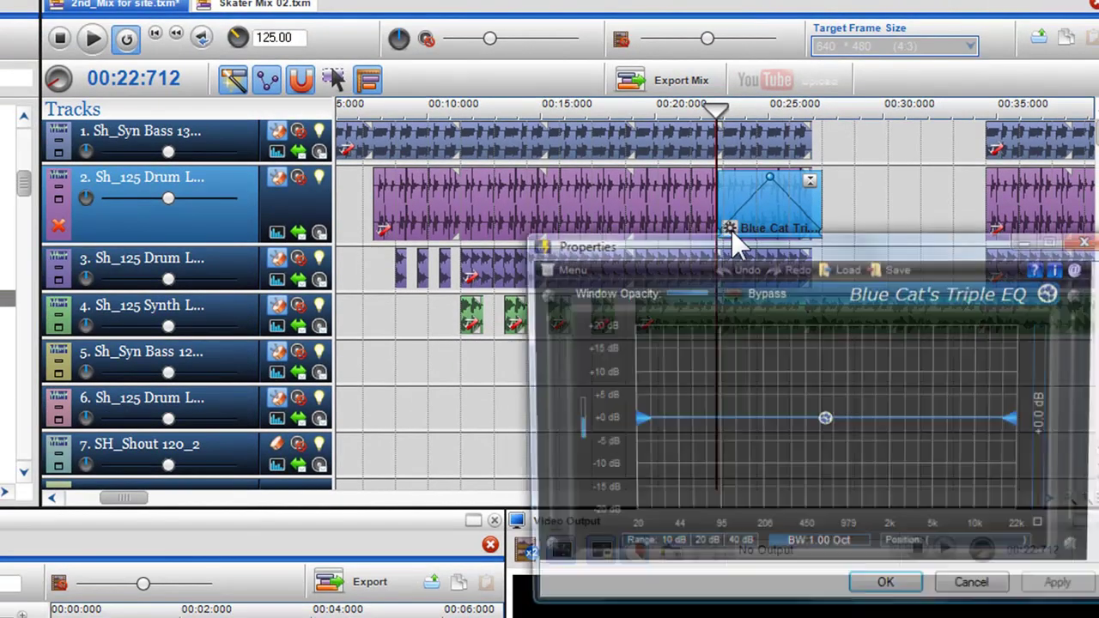
{"action": "left_click_drag", "start_coordinate": [747, 246], "coordinate": [296, 135]}
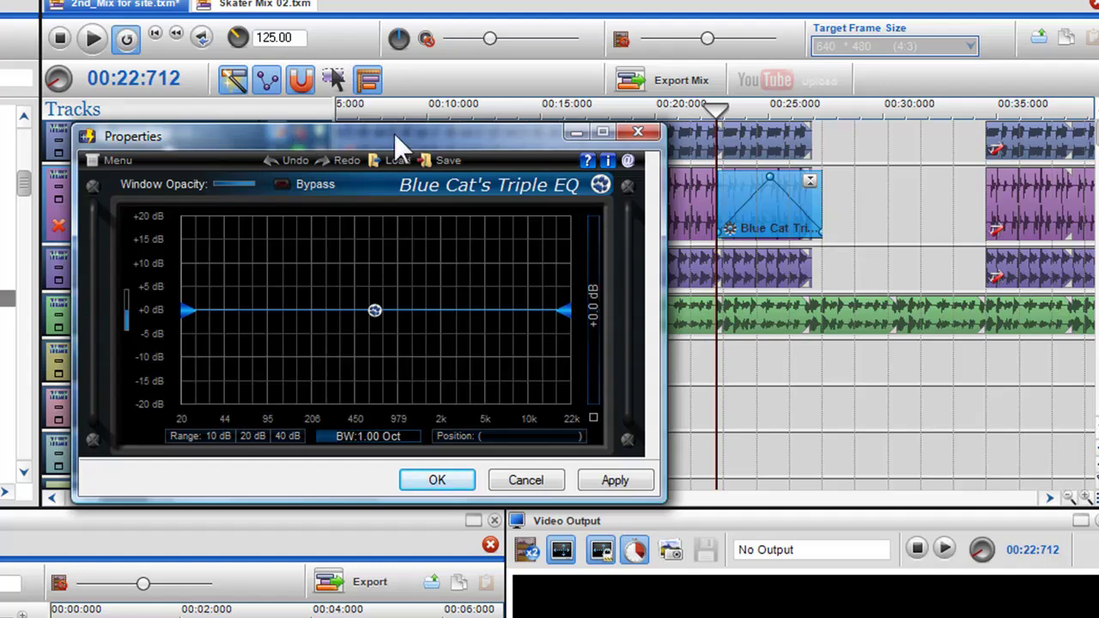
{"action": "left_click_drag", "start_coordinate": [716, 109], "coordinate": [822, 105]}
{"action": "left_click", "coordinate": [723, 105]}
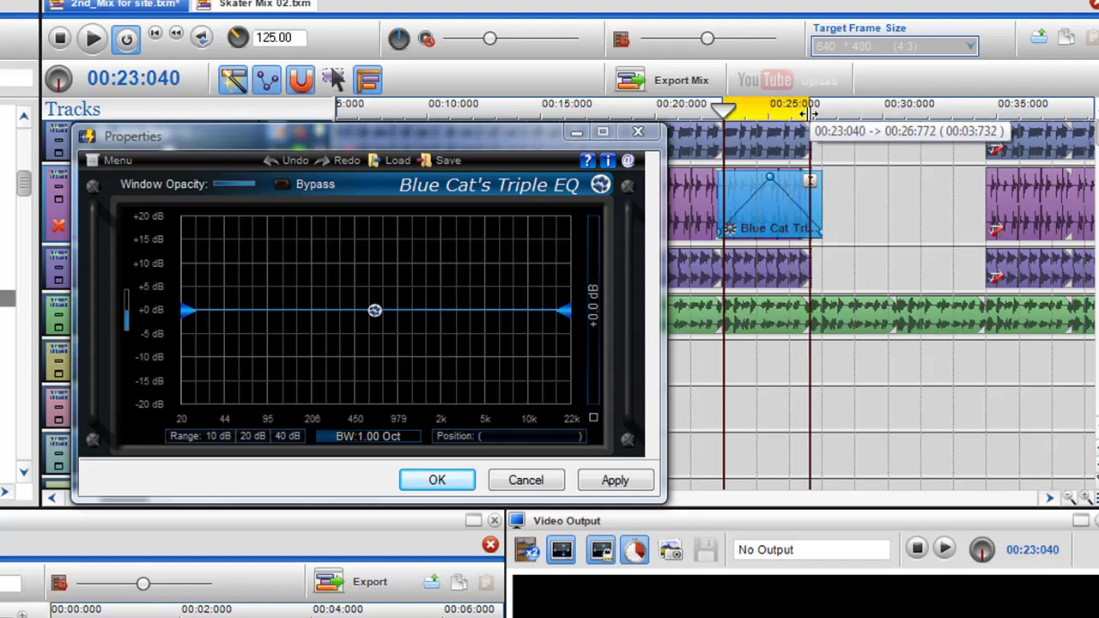
{"action": "left_click_drag", "start_coordinate": [773, 177], "coordinate": [754, 176]}
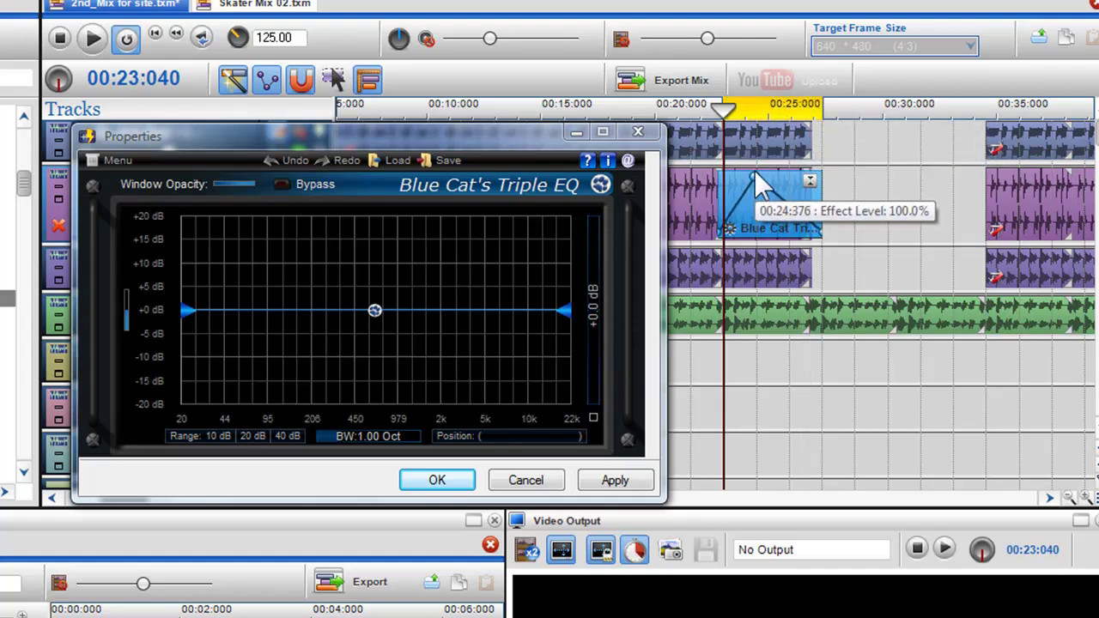
{"action": "left_click_drag", "start_coordinate": [497, 144], "coordinate": [432, 146]}
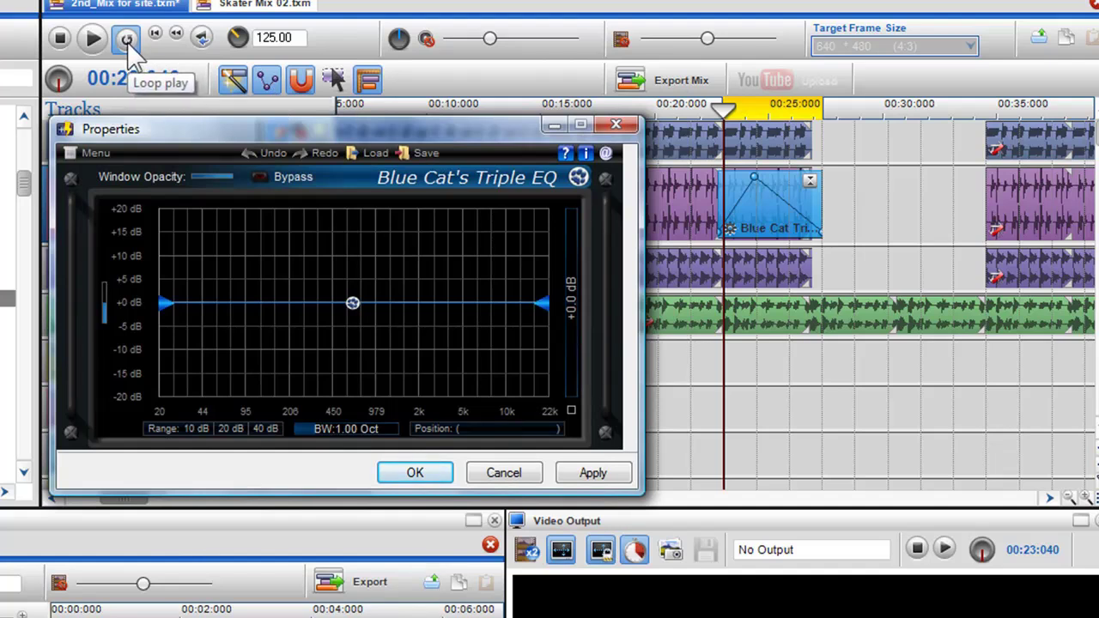
Loop-play the region and boost the EQ's low shelf to about +20 dB.
{"action": "left_click", "coordinate": [92, 38]}
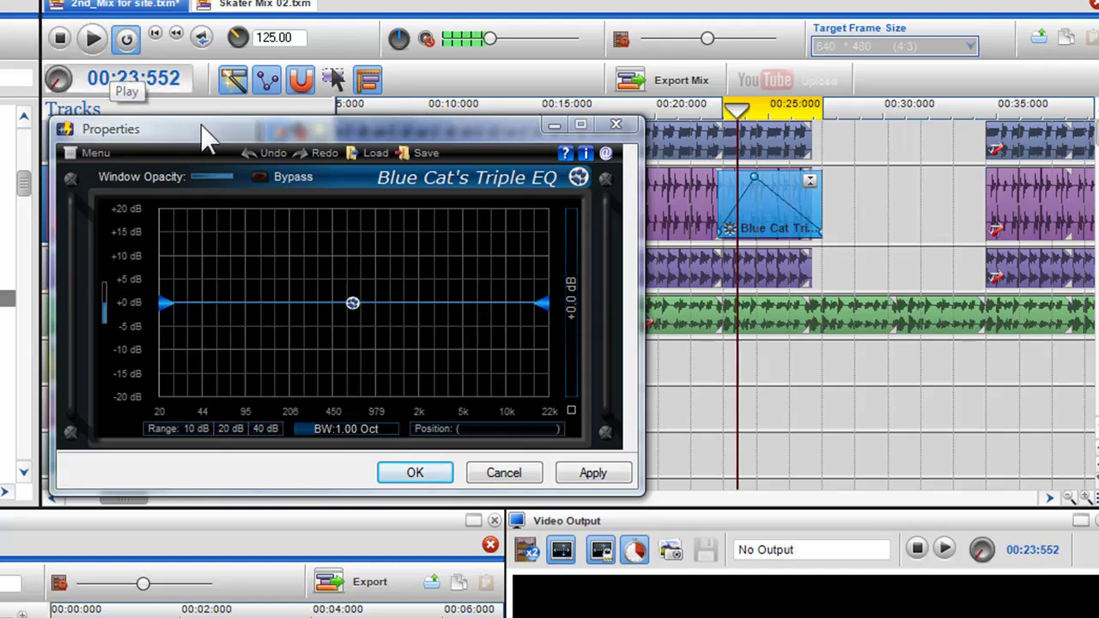
{"action": "left_click_drag", "start_coordinate": [353, 306], "coordinate": [175, 378]}
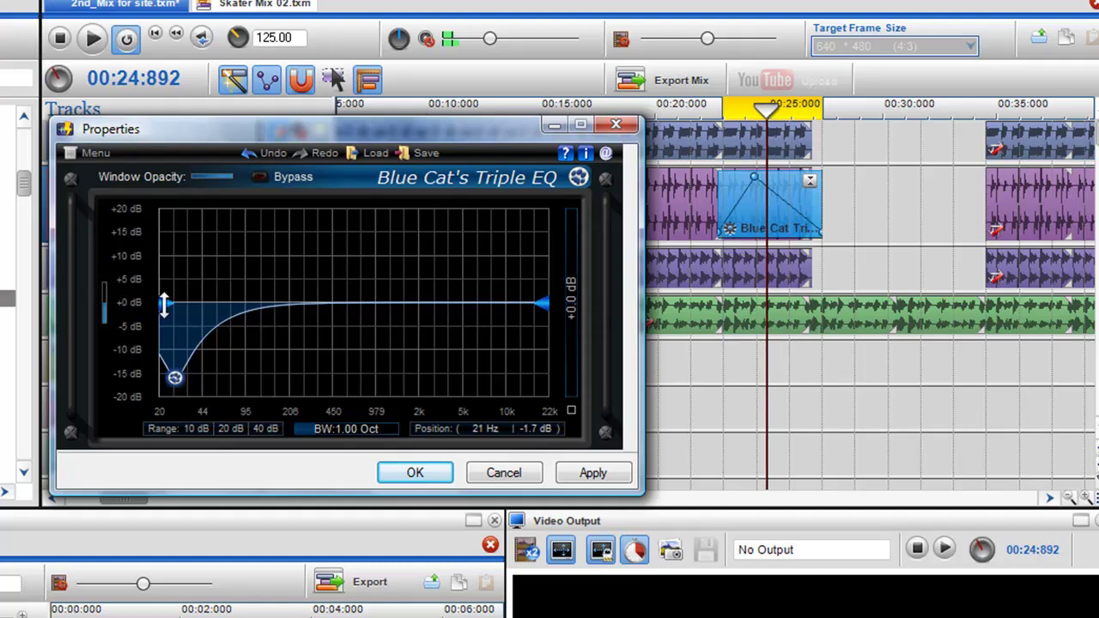
{"action": "left_click_drag", "start_coordinate": [163, 296], "coordinate": [164, 220]}
{"action": "left_click_drag", "start_coordinate": [171, 380], "coordinate": [298, 371]}
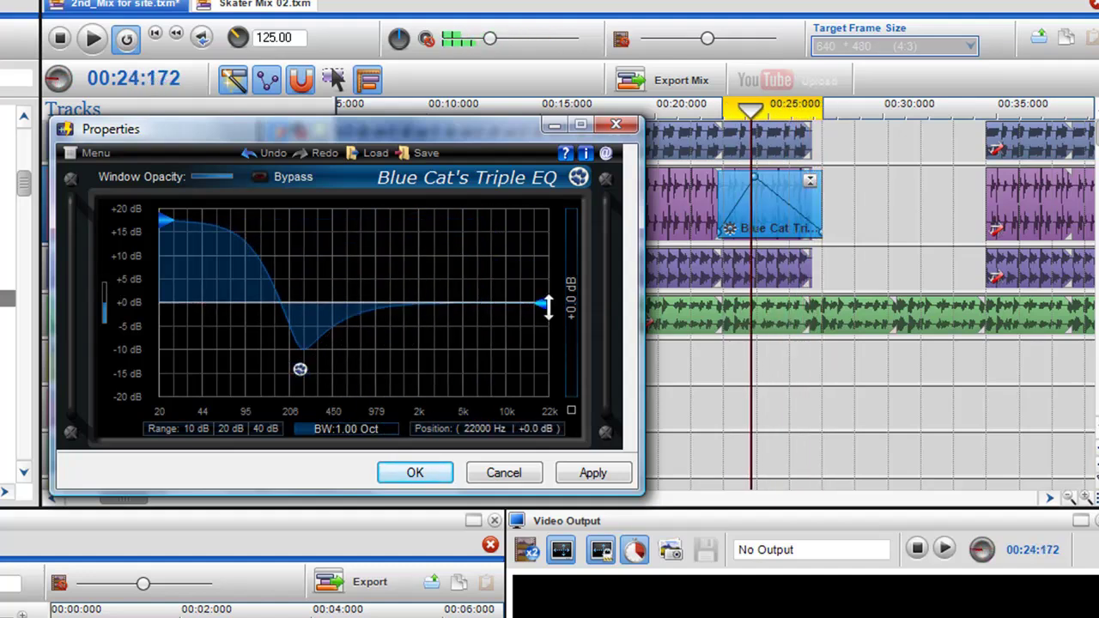
Cut the highs to about −10 dB and apply the EQ settings.
{"action": "left_click_drag", "start_coordinate": [544, 303], "coordinate": [546, 348]}
{"action": "left_click_drag", "start_coordinate": [299, 369], "coordinate": [387, 286]}
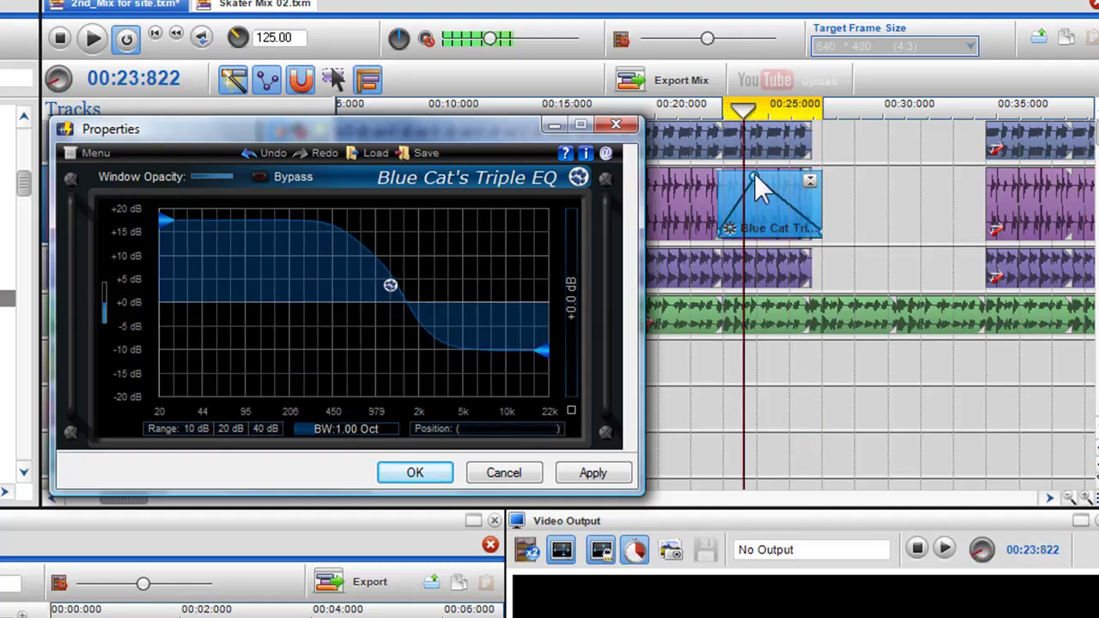
{"action": "left_click_drag", "start_coordinate": [768, 172], "coordinate": [745, 157]}
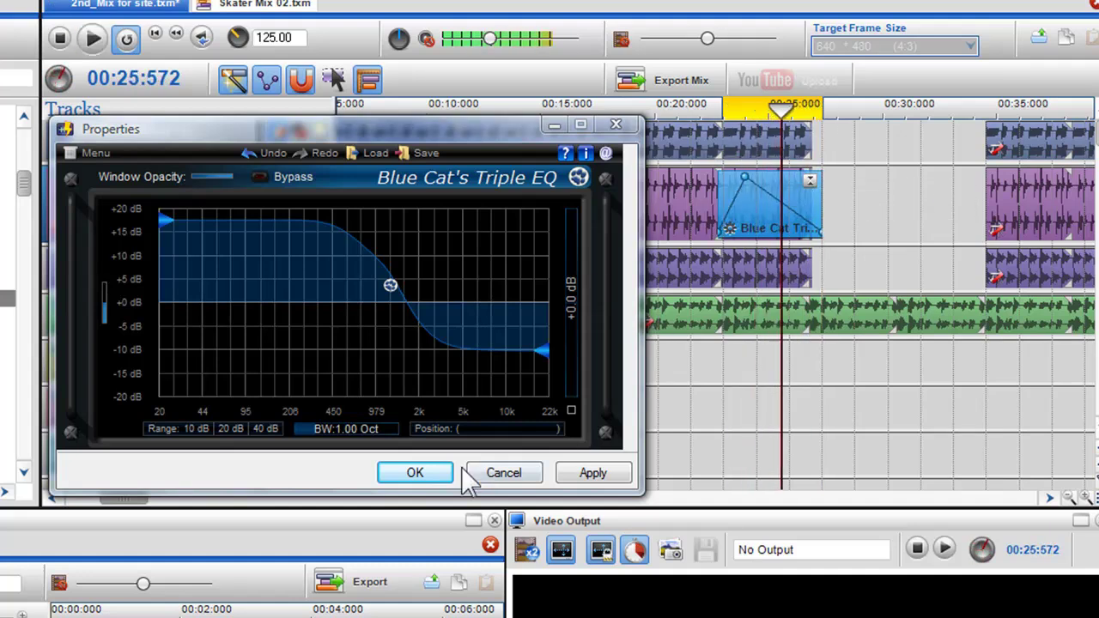
{"action": "left_click", "coordinate": [576, 471]}
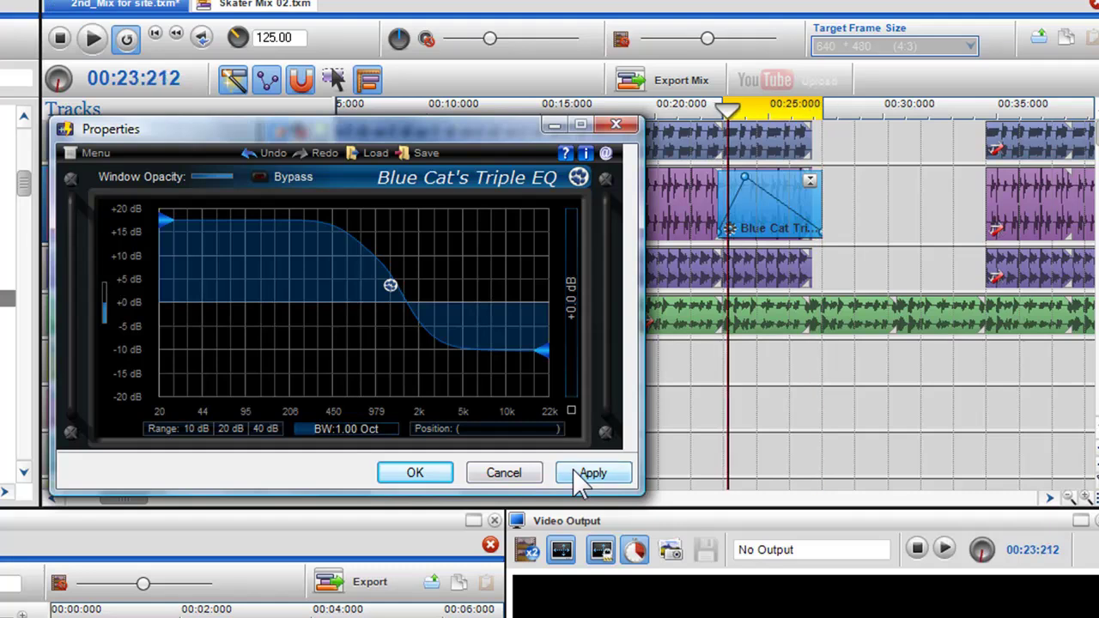
Close the EQ settings, stop playback, un-solo track 2 and remove the loop region.
{"action": "left_click", "coordinate": [417, 478]}
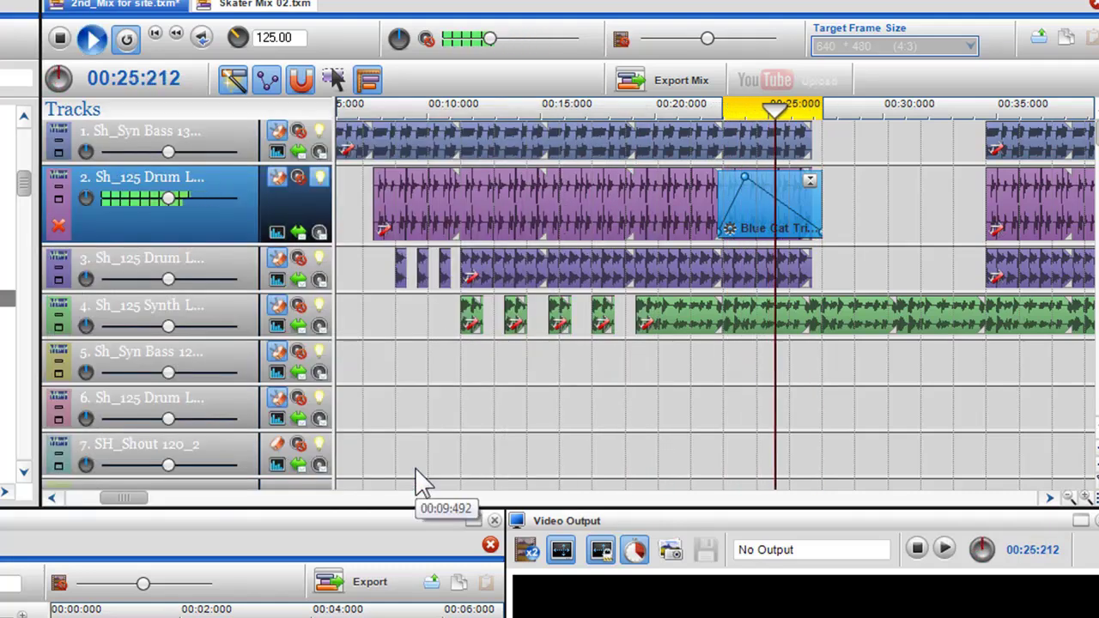
{"action": "left_click", "coordinate": [60, 38]}
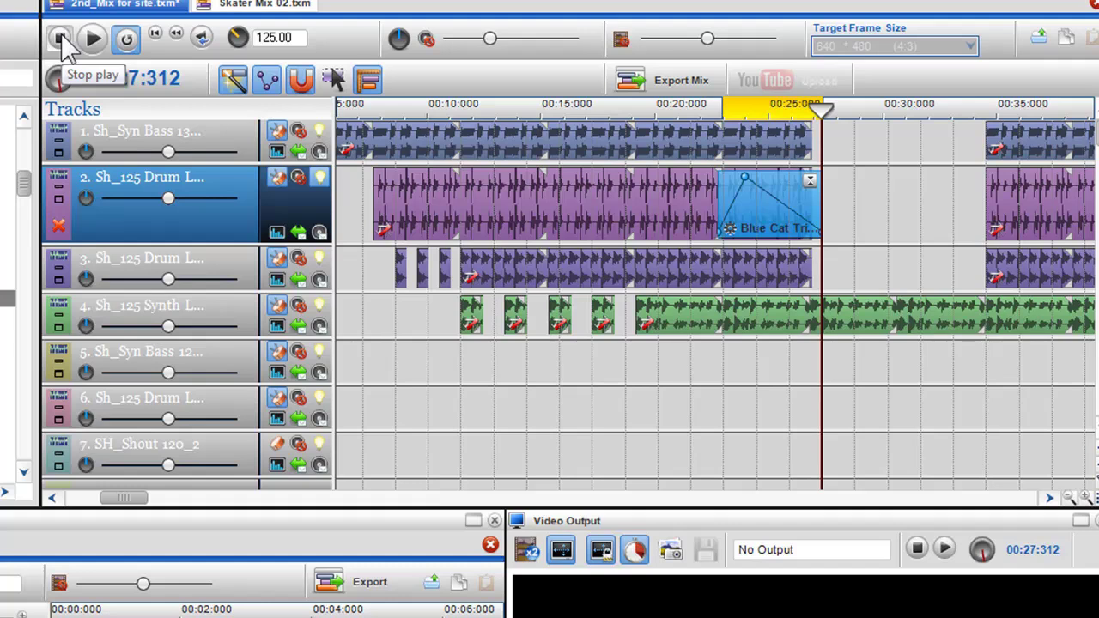
{"action": "left_click", "coordinate": [320, 180]}
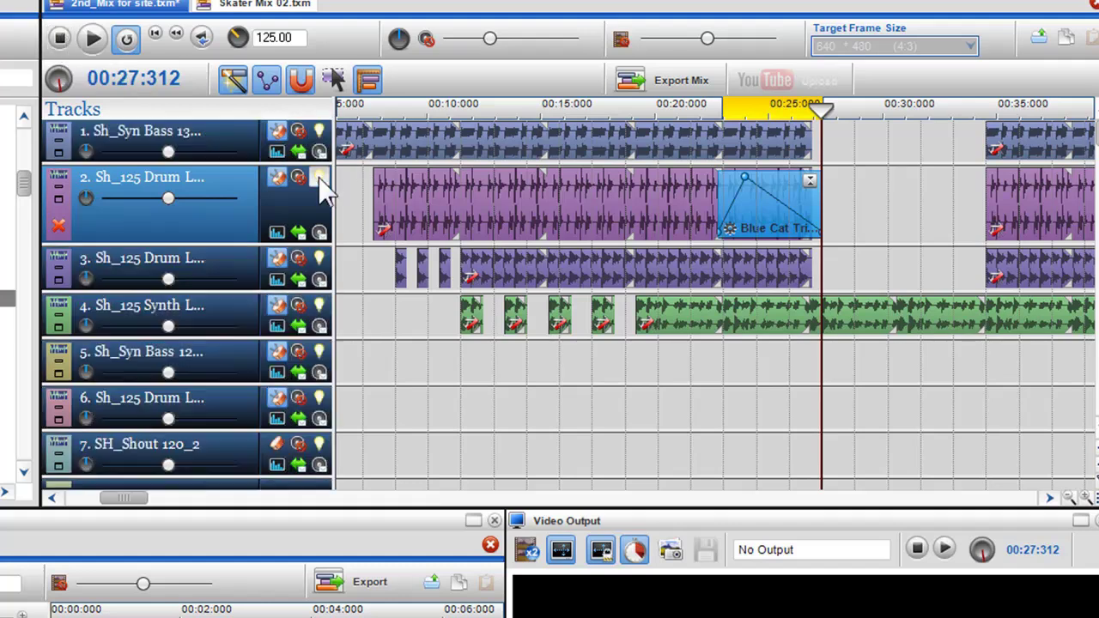
{"action": "right_click", "coordinate": [756, 120]}
{"action": "left_click", "coordinate": [824, 247]}
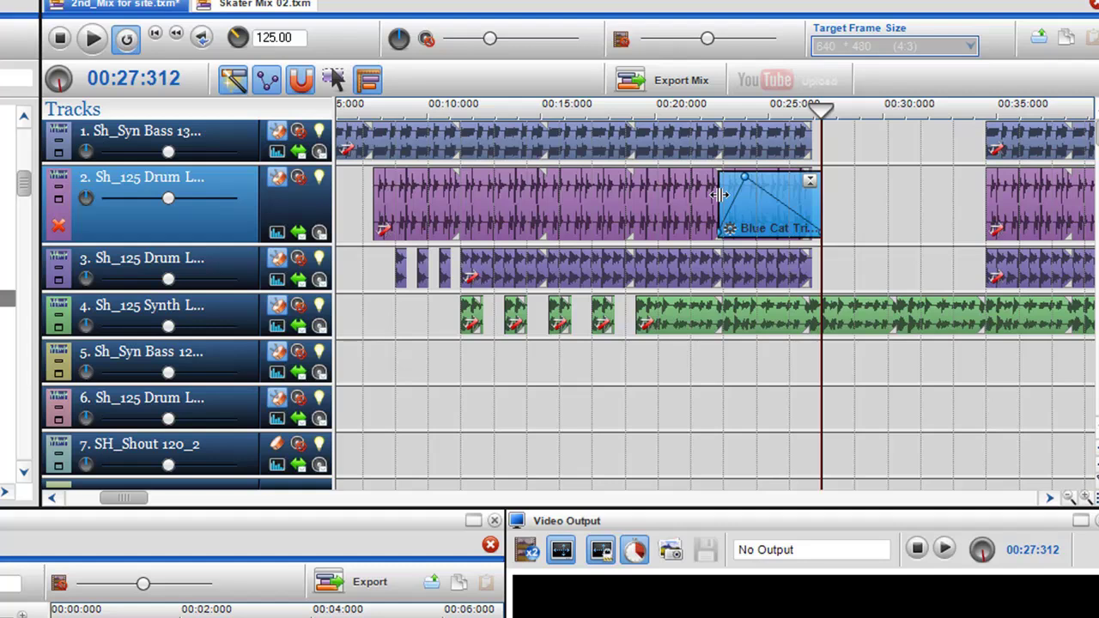
Resize the Triple EQ effect to span roughly 00:14:792 to 00:26:880.
{"action": "left_click_drag", "start_coordinate": [719, 195], "coordinate": [522, 195]}
{"action": "mouse_move", "coordinate": [821, 206]}
{"action": "left_mouse_down"}
{"action": "mouse_move", "coordinate": [678, 206]}
{"action": "mouse_move", "coordinate": [762, 220]}
{"action": "mouse_move", "coordinate": [667, 221]}
{"action": "mouse_move", "coordinate": [809, 223]}
{"action": "left_mouse_up"}
{"action": "left_click_drag", "start_coordinate": [479, 197], "coordinate": [537, 180]}
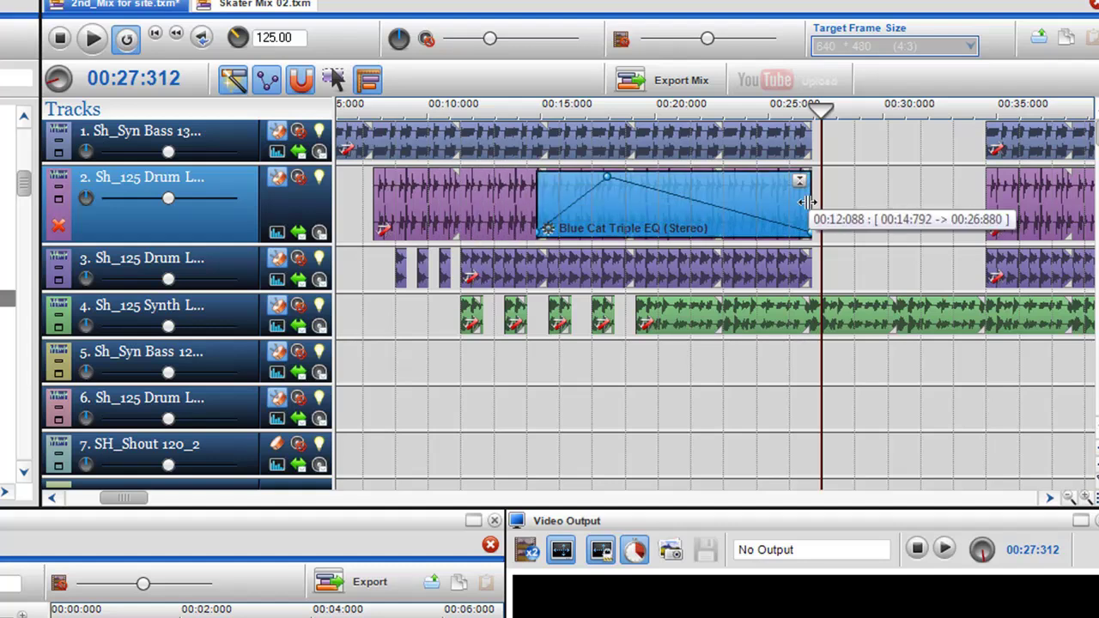
Move the Triple EQ effect from the drum clip onto the track 4 synth clip.
{"action": "mouse_move", "coordinate": [807, 201]}
{"action": "left_mouse_down"}
{"action": "mouse_move", "coordinate": [779, 202]}
{"action": "mouse_move", "coordinate": [812, 200]}
{"action": "left_mouse_up"}
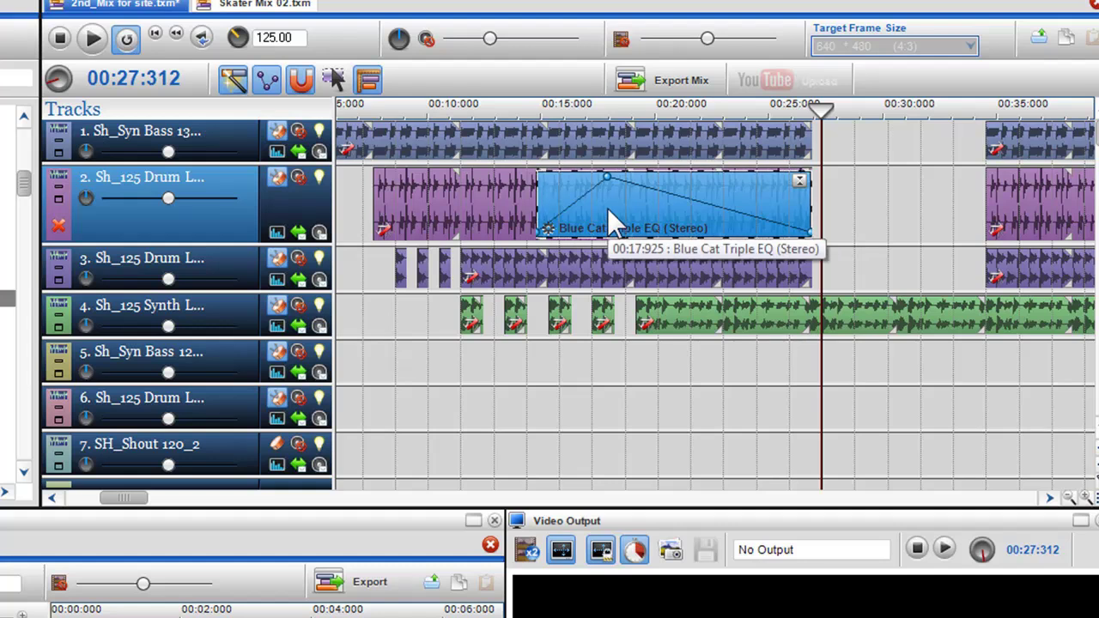
{"action": "left_click_drag", "start_coordinate": [608, 211], "coordinate": [755, 320]}
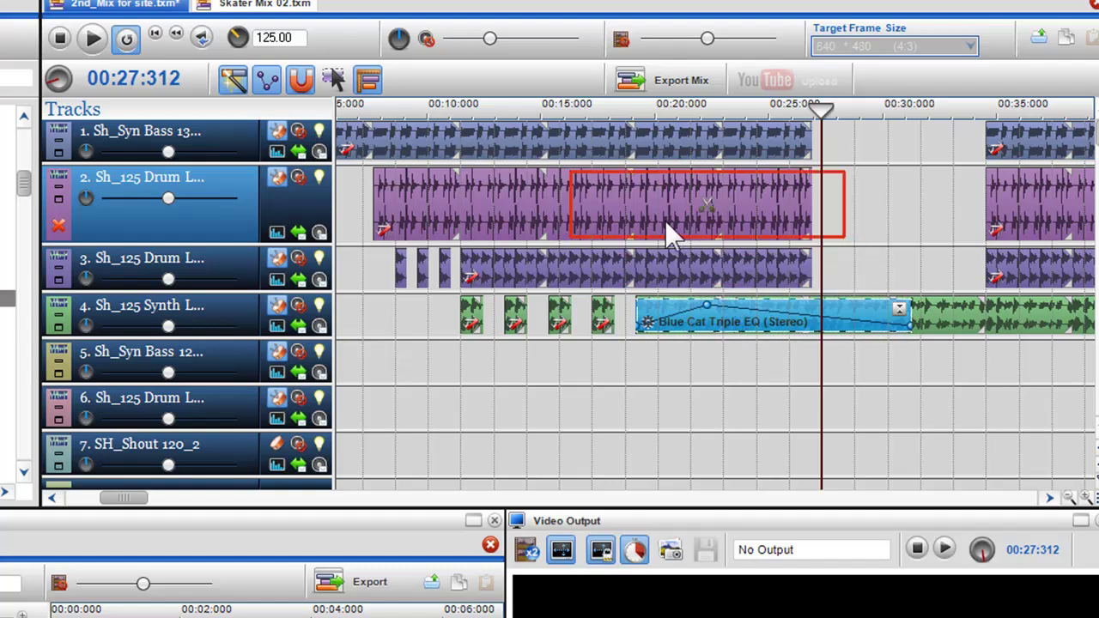
Undo the move, then copy the drum clip's Triple EQ and paste it onto the track 4 synth clip.
{"action": "key", "text": "ctrl+z"}
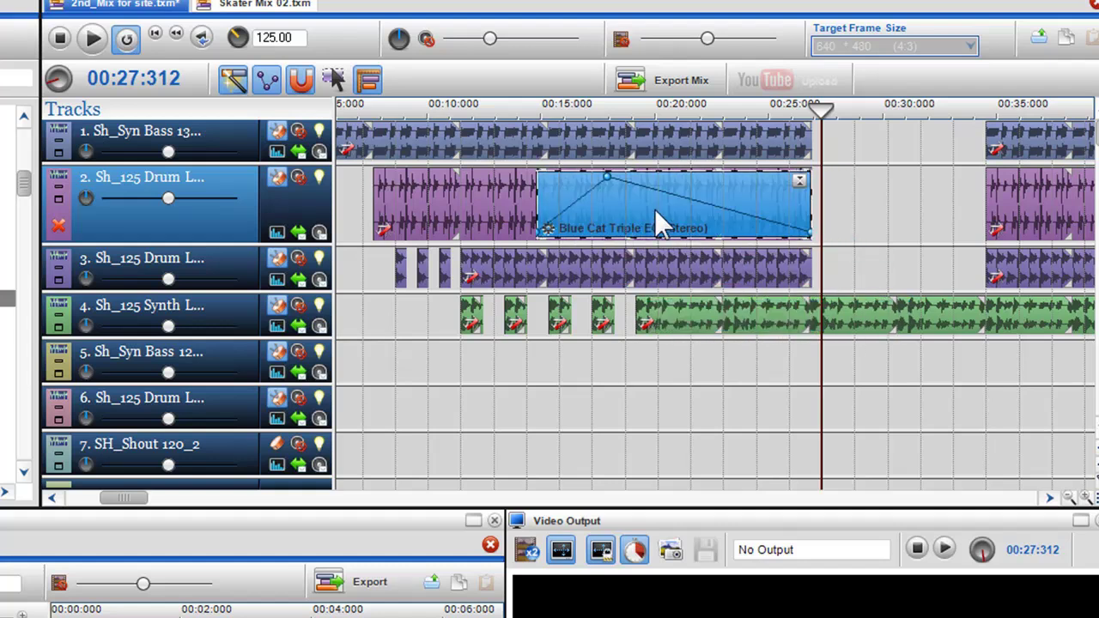
{"action": "right_click", "coordinate": [654, 209]}
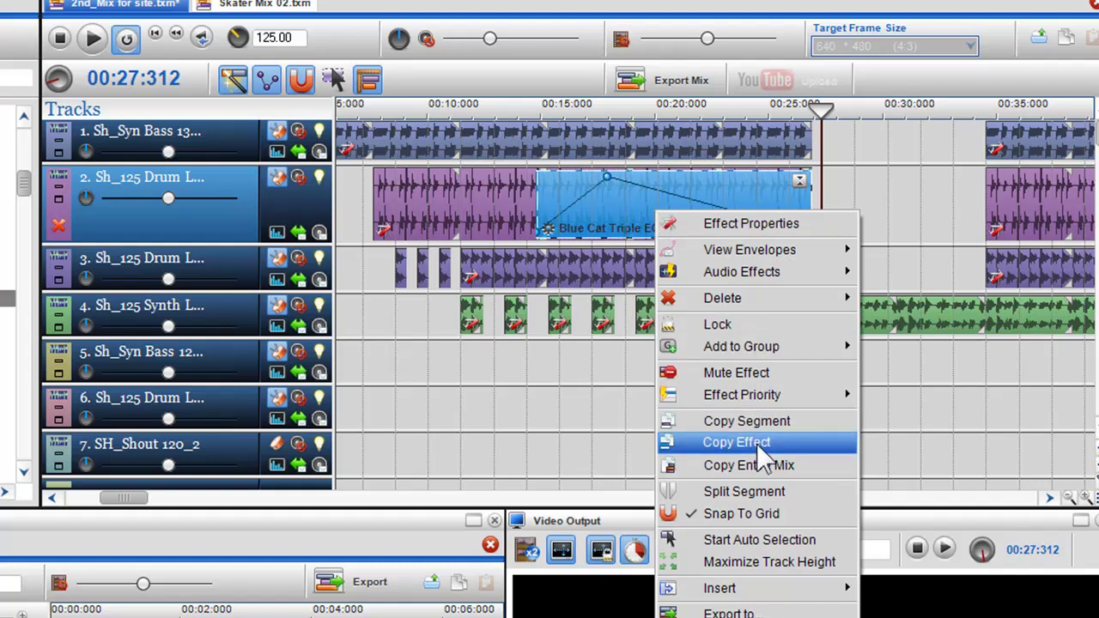
{"action": "left_click", "coordinate": [758, 443]}
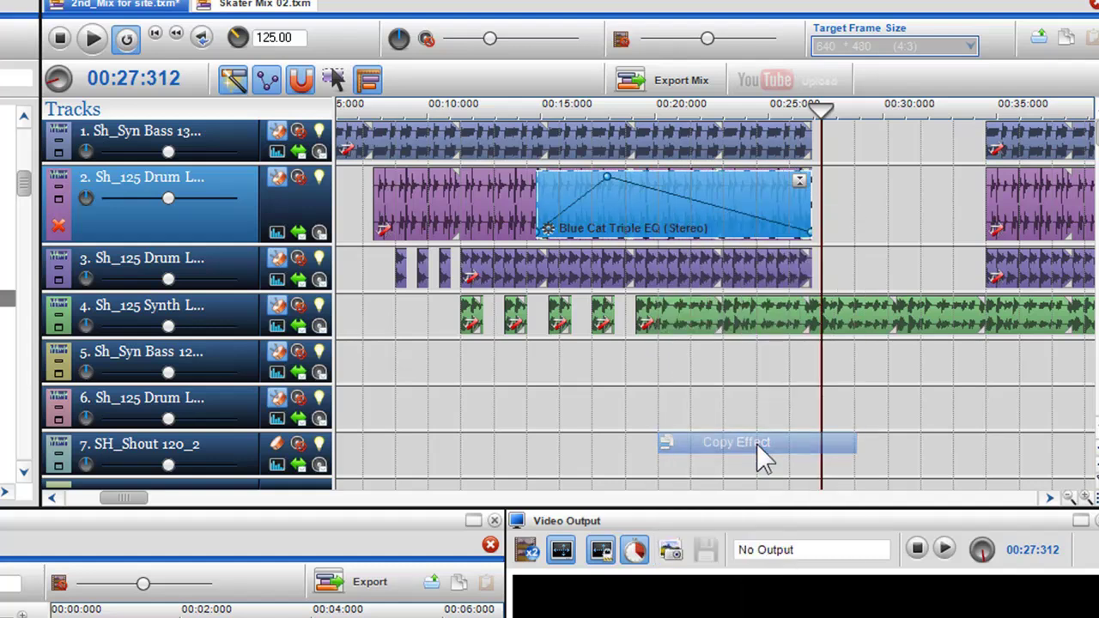
{"action": "right_click", "coordinate": [640, 305]}
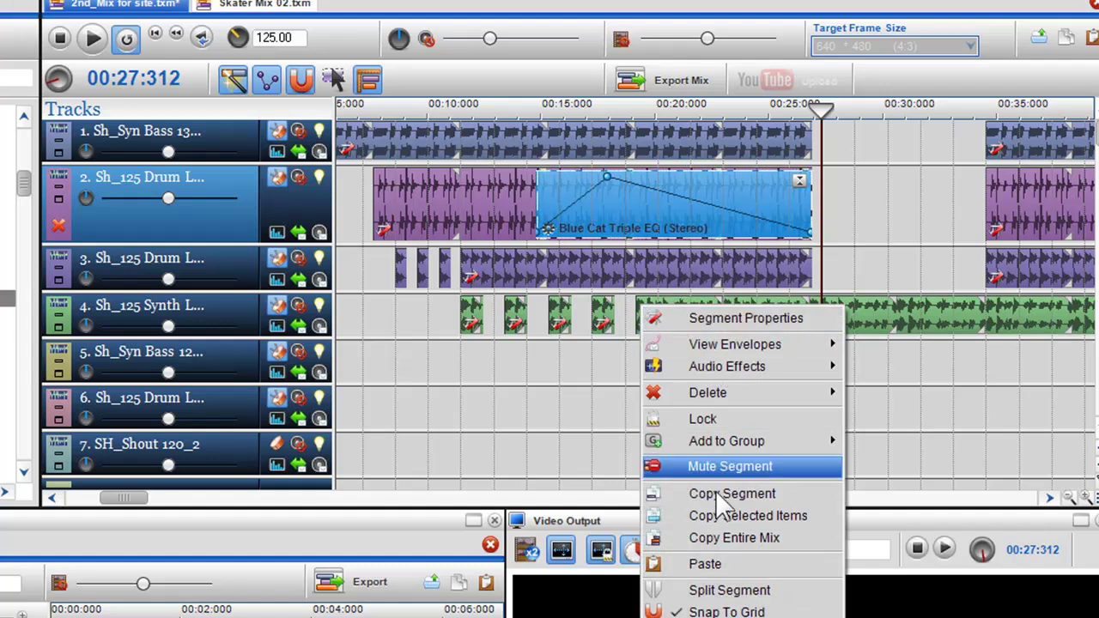
{"action": "left_click", "coordinate": [712, 564]}
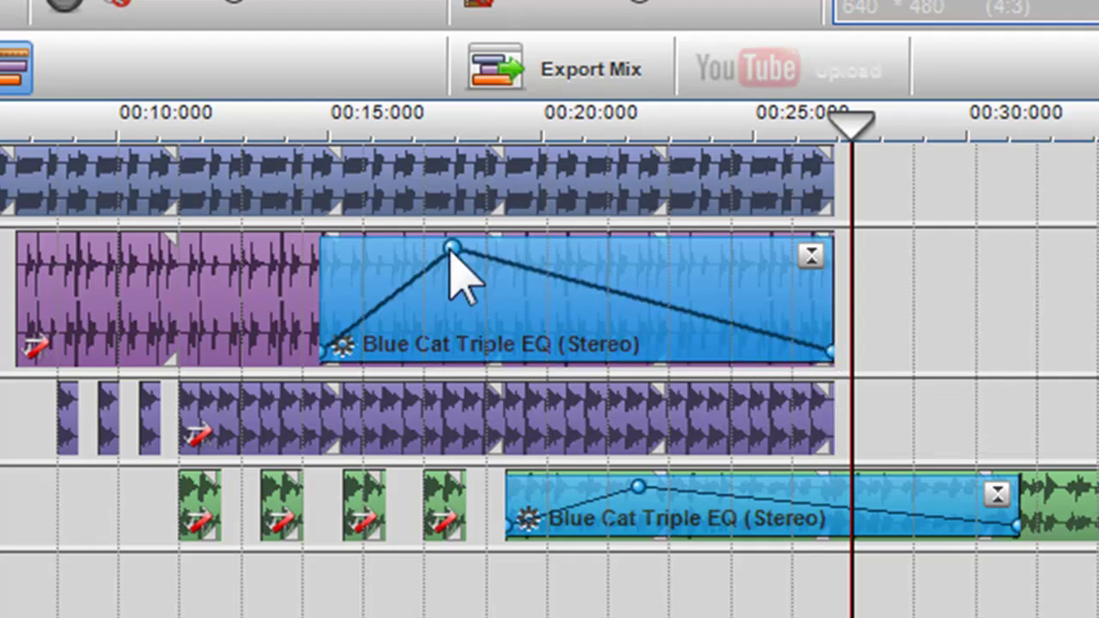
Insert a point around 00:20 on the descending slope of the drum clip's EQ envelope.
{"action": "mouse_move", "coordinate": [451, 252]}
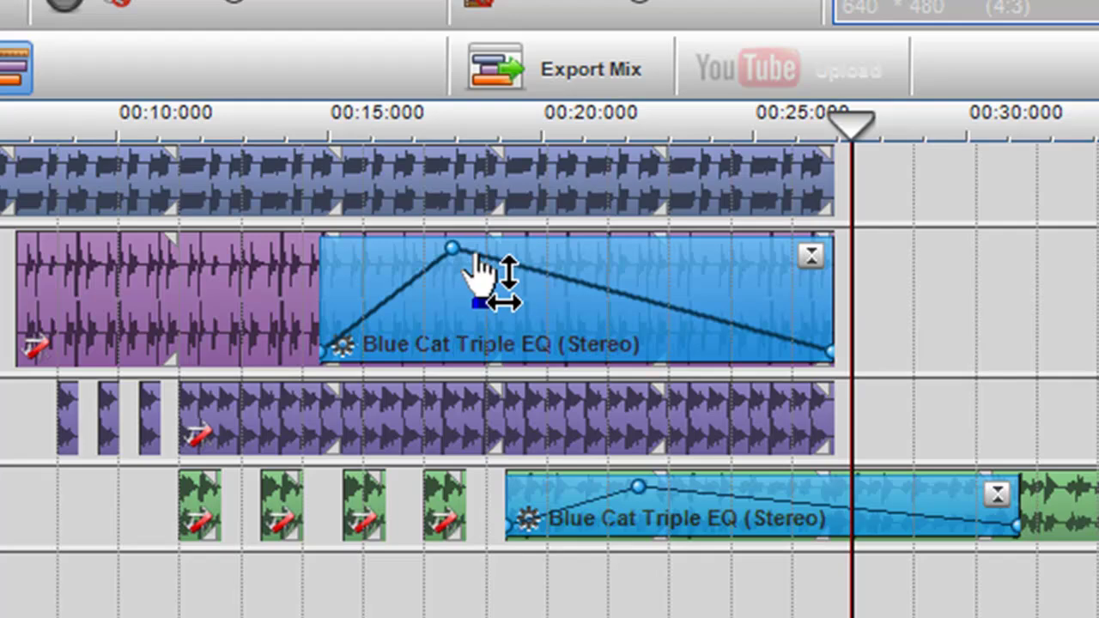
{"action": "left_click", "coordinate": [532, 273]}
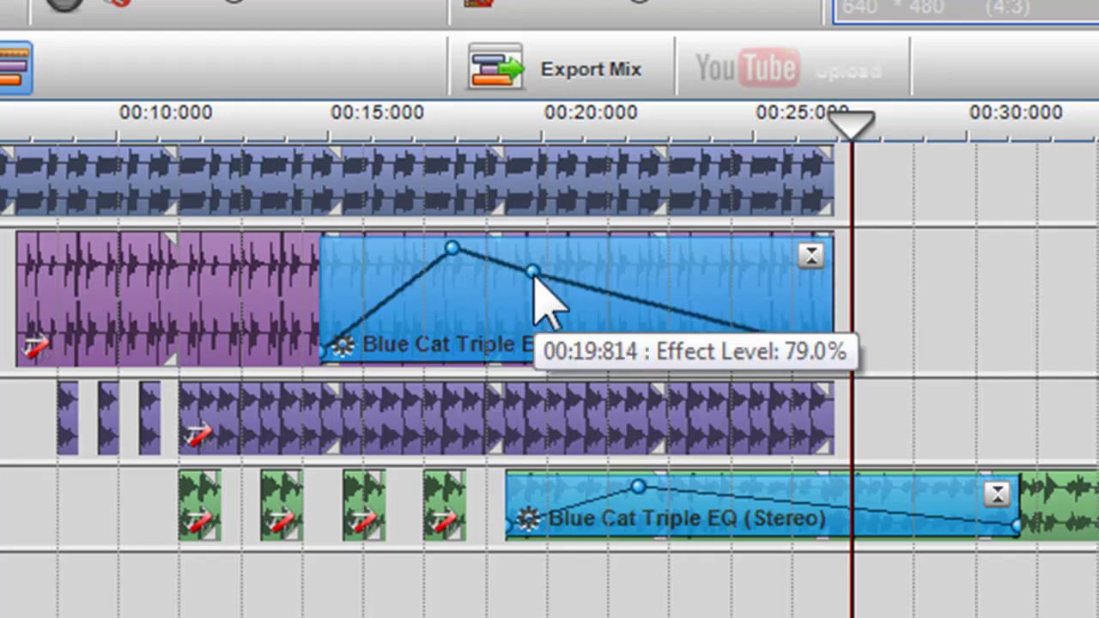
{"action": "left_click_drag", "start_coordinate": [534, 275], "coordinate": [651, 278]}
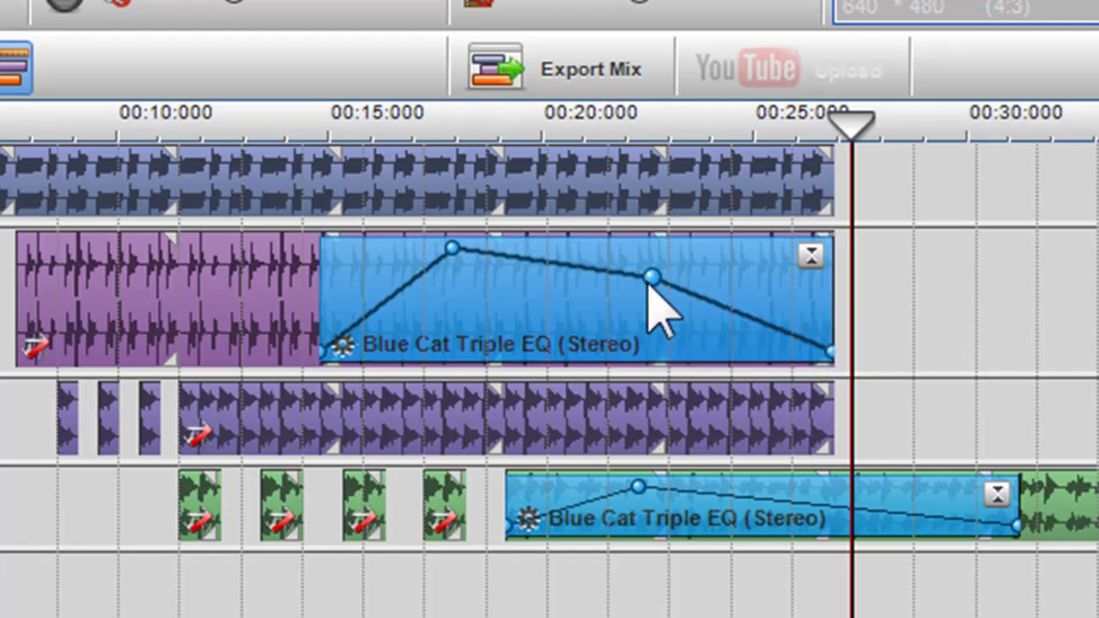
{"action": "left_click_drag", "start_coordinate": [651, 278], "coordinate": [615, 289]}
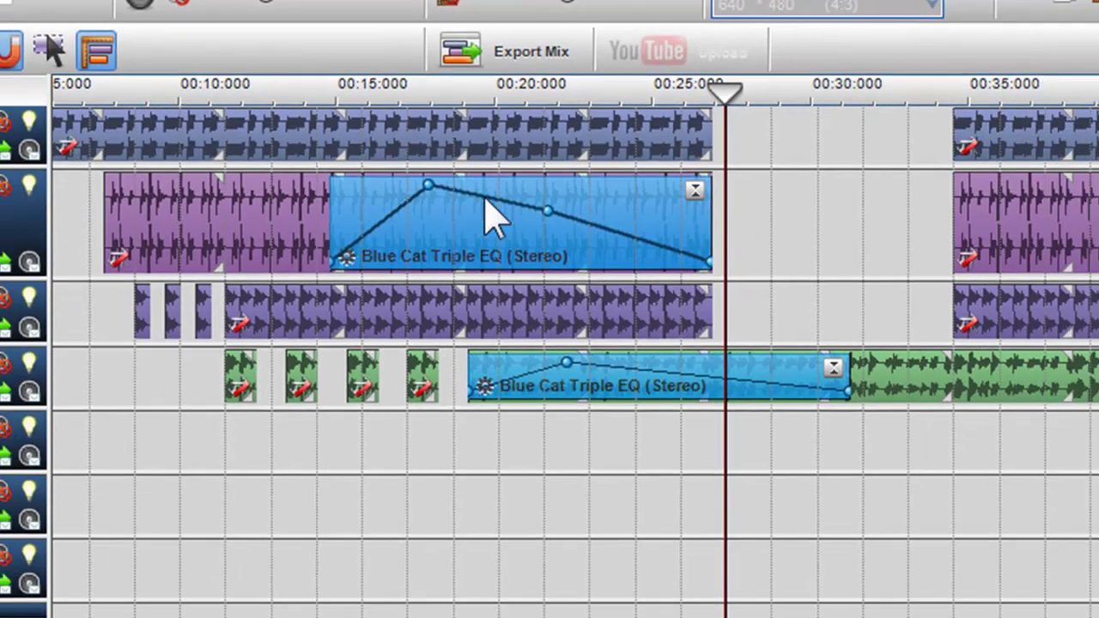
Give the EQ envelope a Very Slow curve, lower the node to about 28%, and shorten the effect.
{"action": "right_click", "coordinate": [535, 285]}
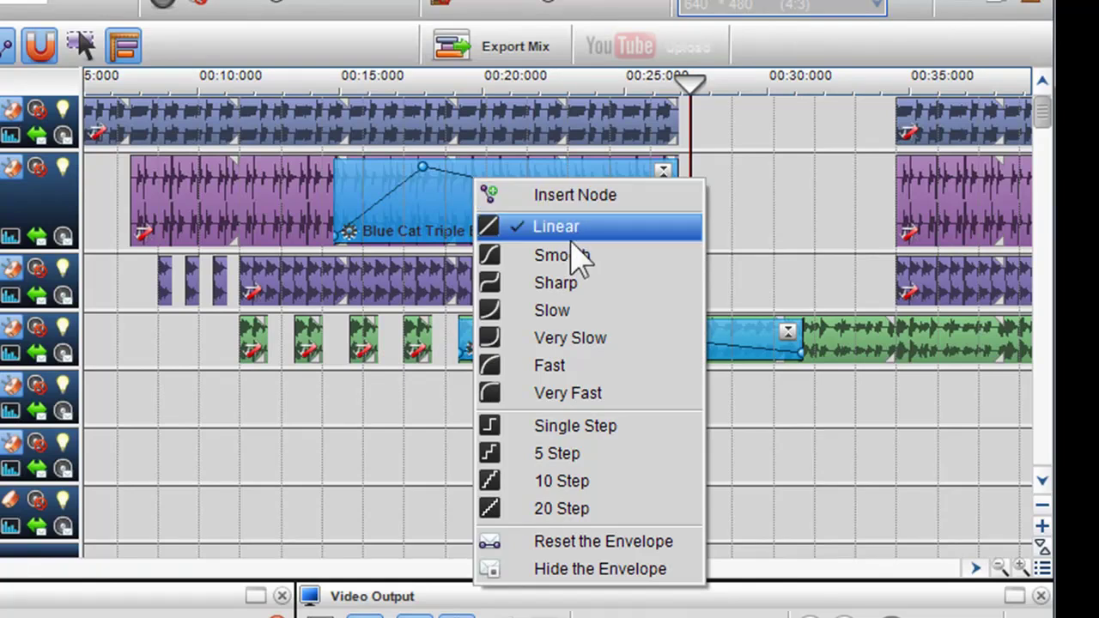
{"action": "left_click", "coordinate": [569, 338]}
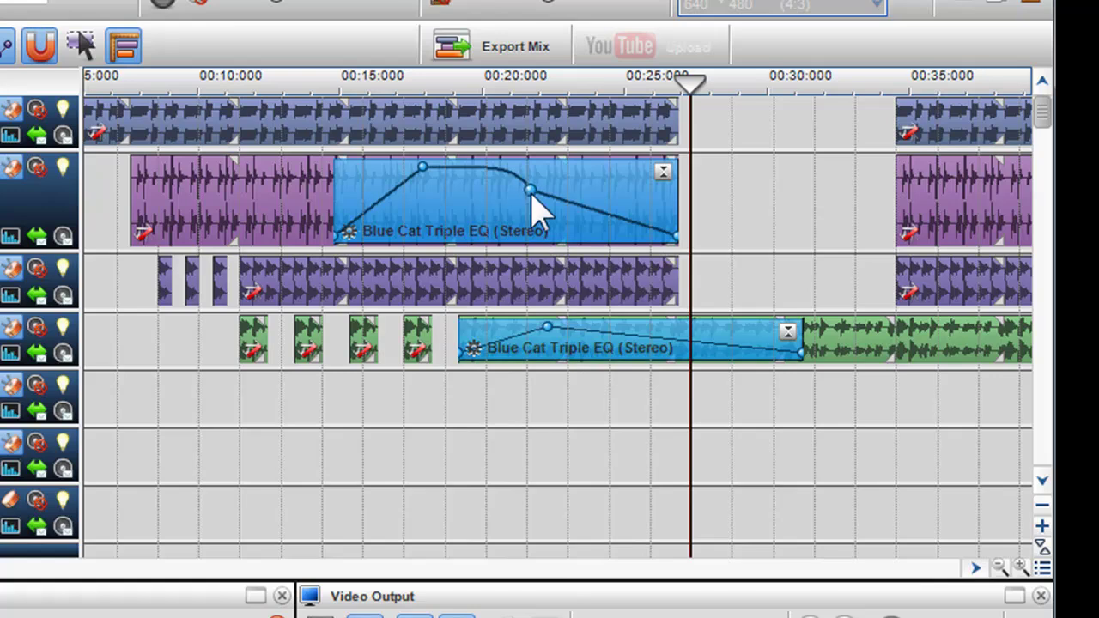
{"action": "left_click_drag", "start_coordinate": [532, 193], "coordinate": [493, 220]}
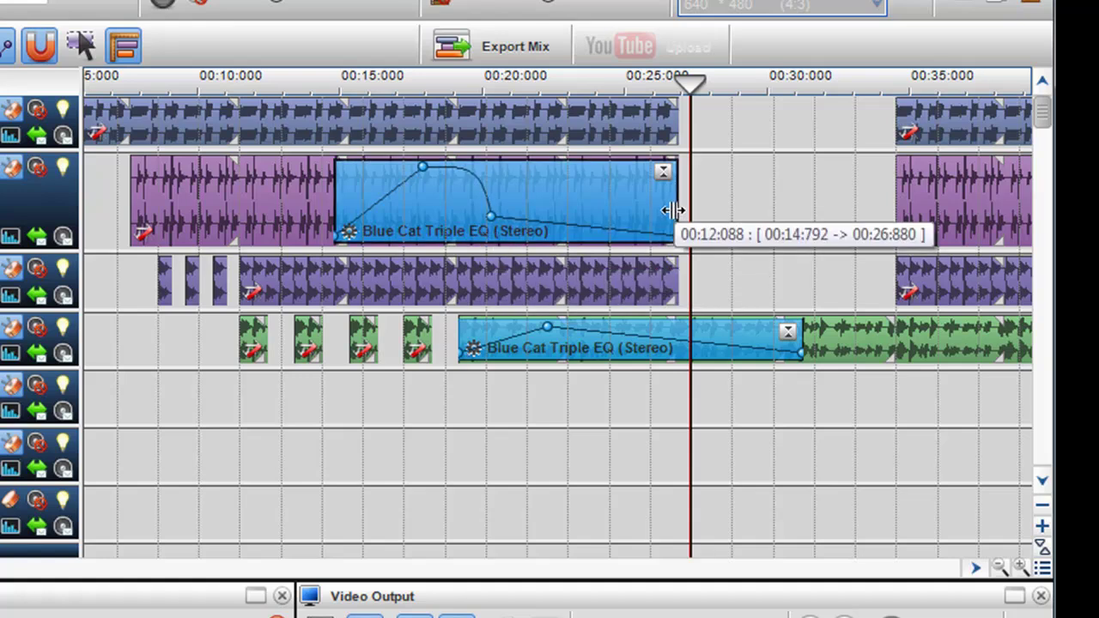
{"action": "left_click_drag", "start_coordinate": [679, 206], "coordinate": [576, 228]}
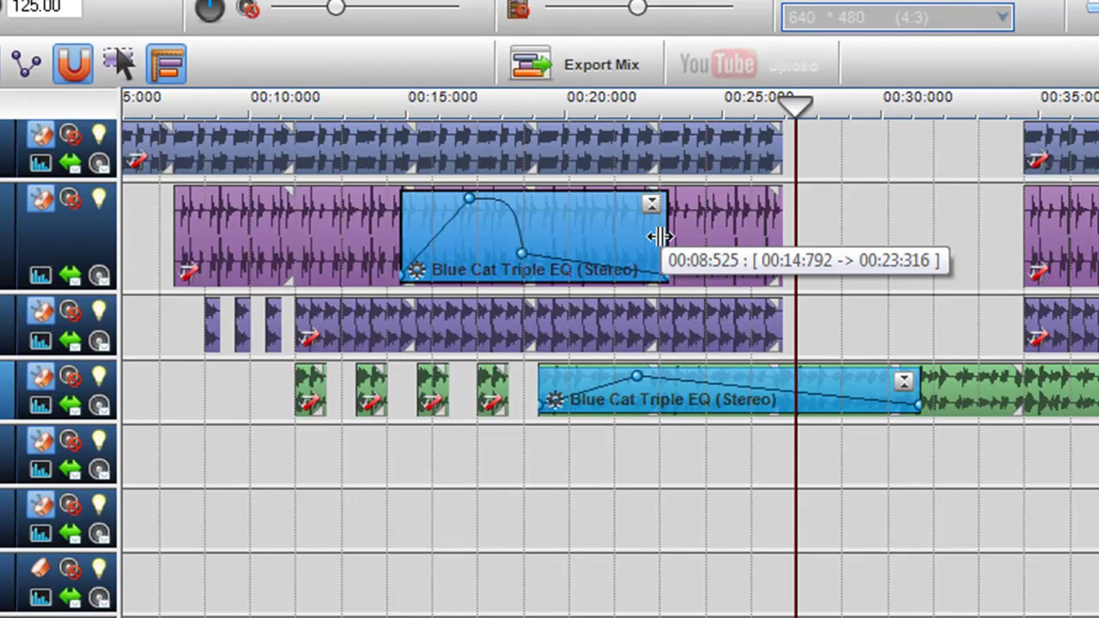
Extend the Triple EQ to the drum clip's end and delete the middle envelope node.
{"action": "left_click_drag", "start_coordinate": [658, 237], "coordinate": [790, 258]}
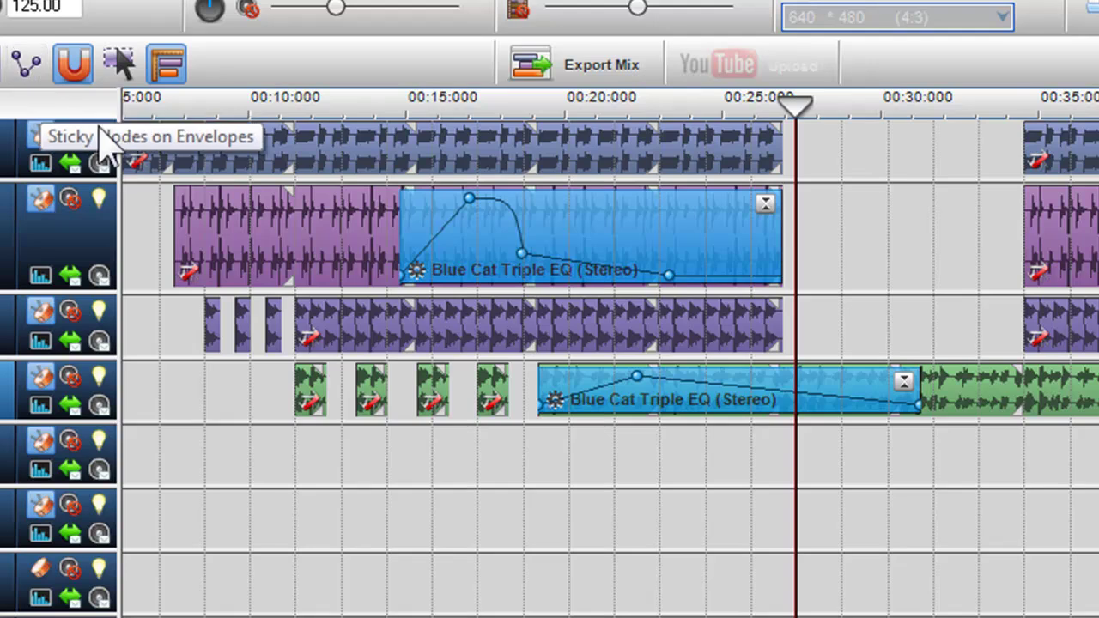
{"action": "right_click", "coordinate": [523, 258]}
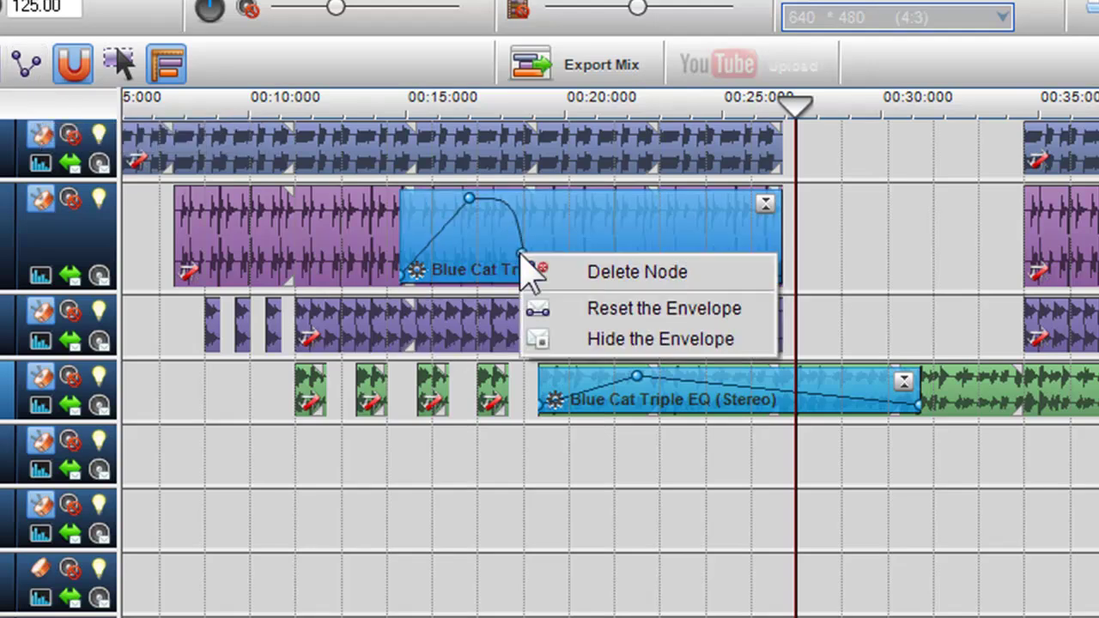
{"action": "left_click", "coordinate": [567, 273]}
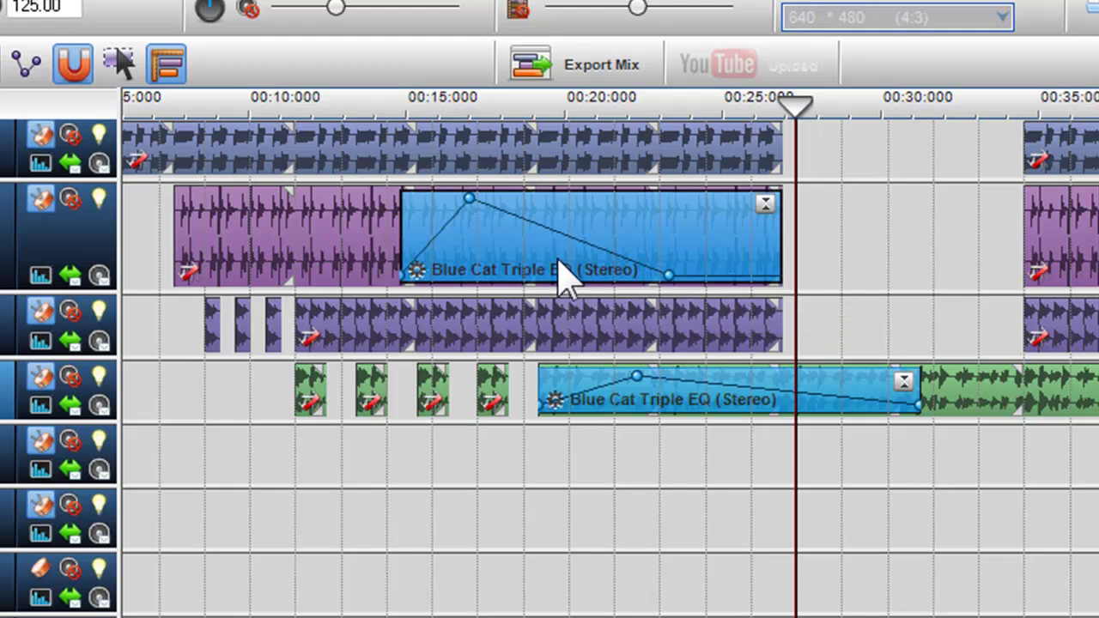
{"action": "right_click", "coordinate": [470, 204]}
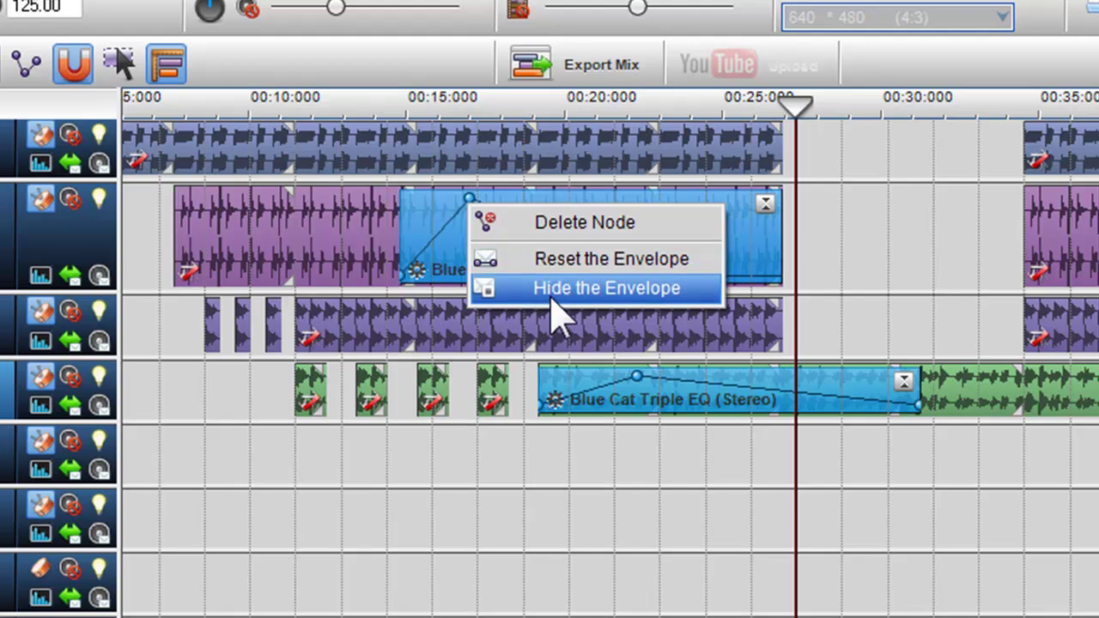
{"action": "left_click", "coordinate": [466, 197]}
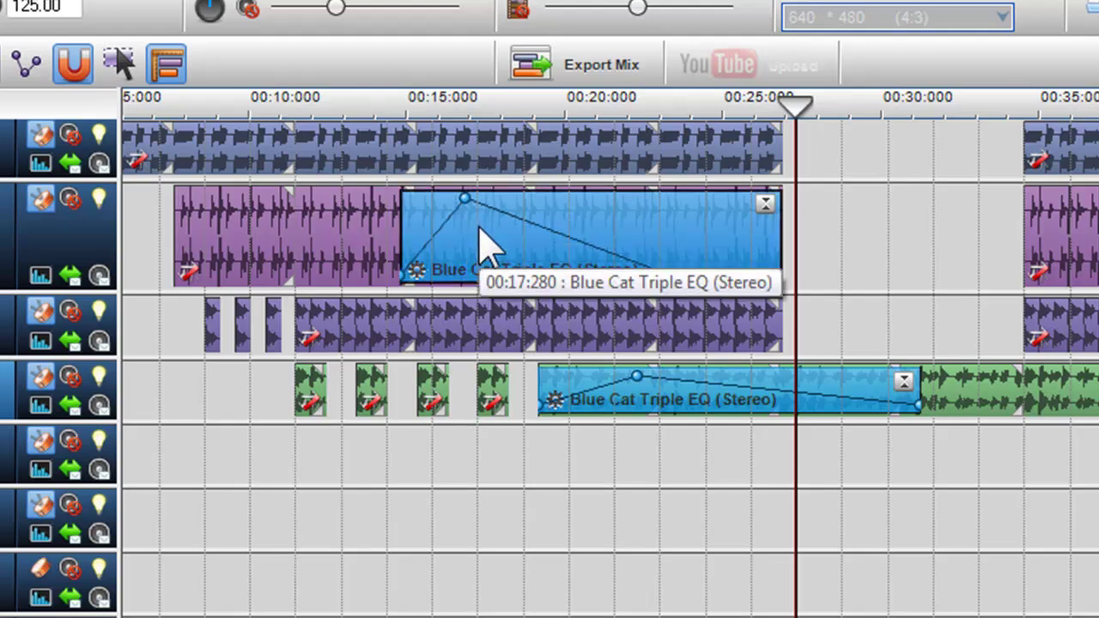
Collapse the Triple EQ effect into a bar and move it to the top of the drum clip.
{"action": "left_click", "coordinate": [766, 207]}
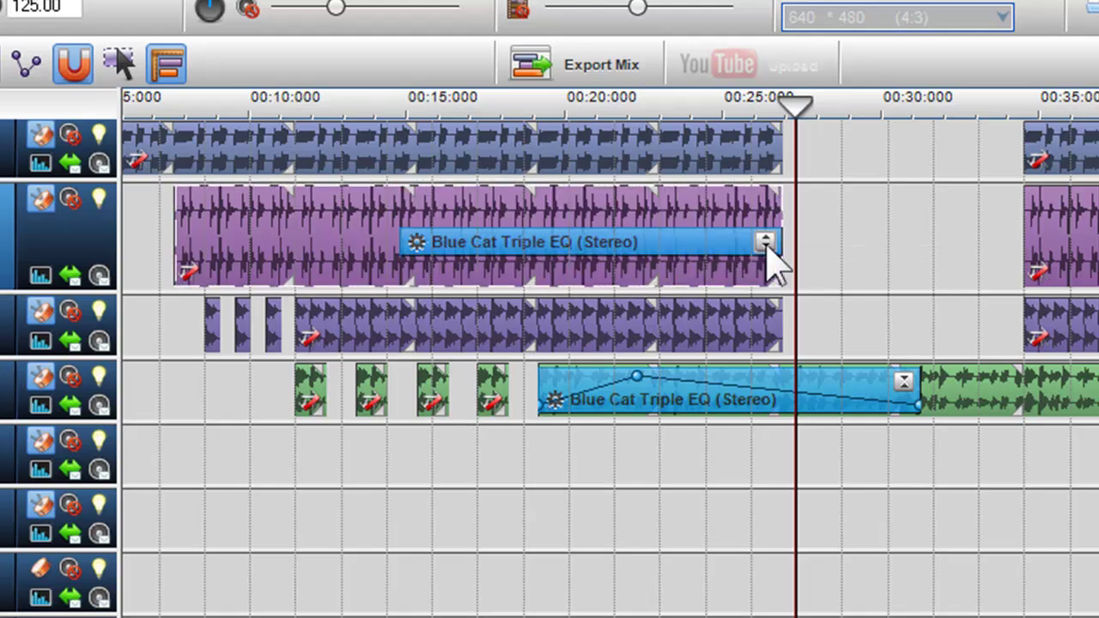
{"action": "left_click", "coordinate": [766, 244]}
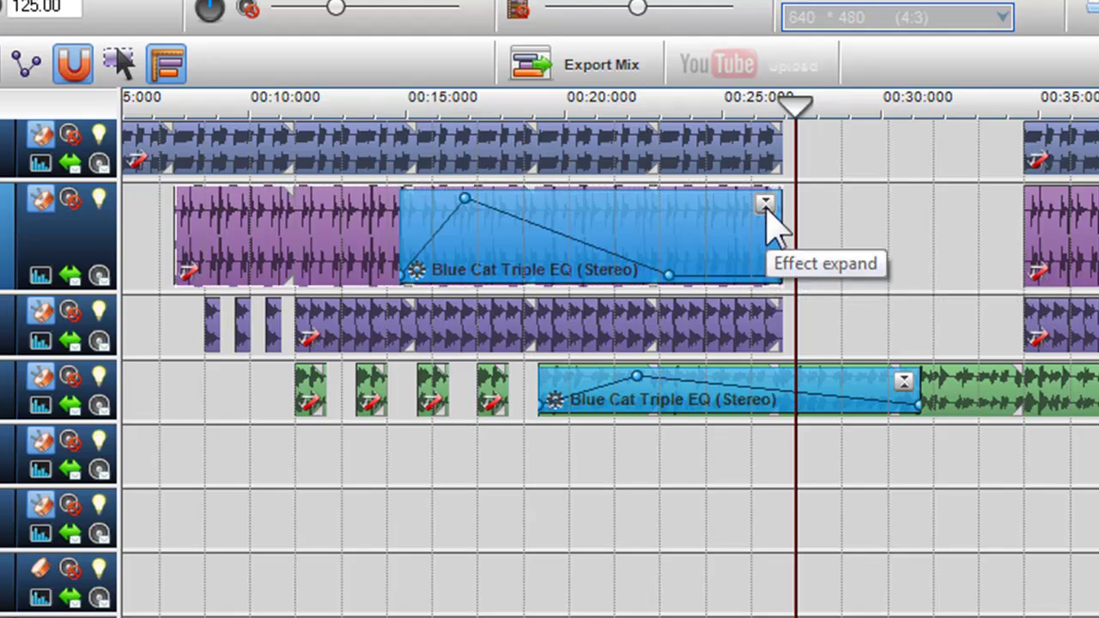
{"action": "left_click", "coordinate": [764, 206]}
{"action": "left_click", "coordinate": [765, 243]}
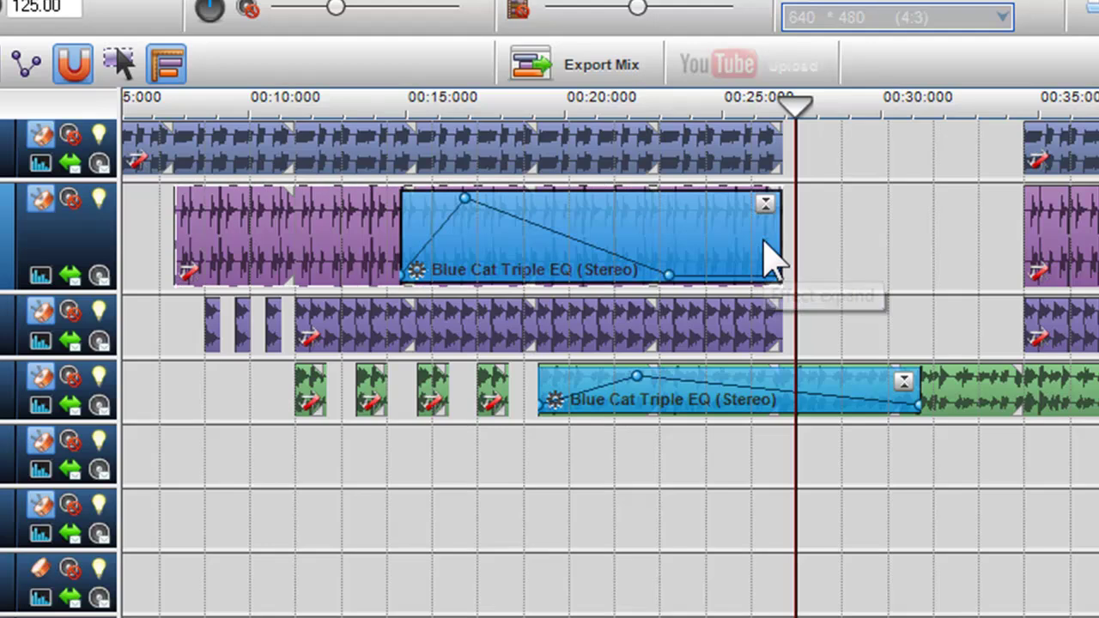
{"action": "left_click", "coordinate": [764, 206]}
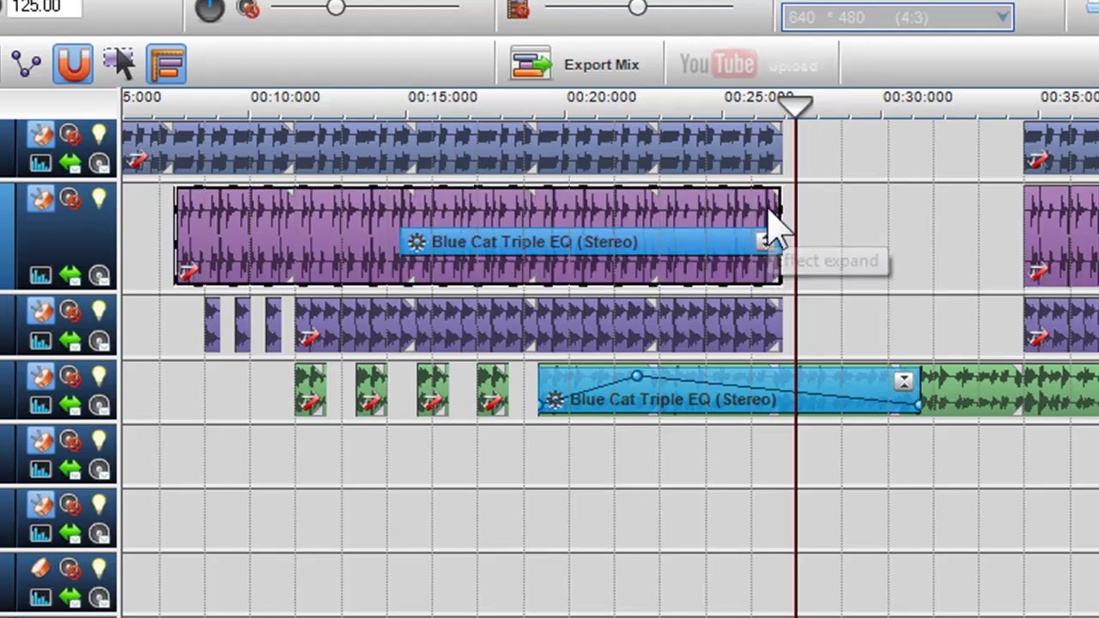
{"action": "left_click_drag", "start_coordinate": [455, 258], "coordinate": [478, 215]}
Add the Blue Cat Stereo Flanger audio effect to the drum clip.
{"action": "left_click", "coordinate": [412, 261]}
{"action": "right_click", "coordinate": [412, 262]}
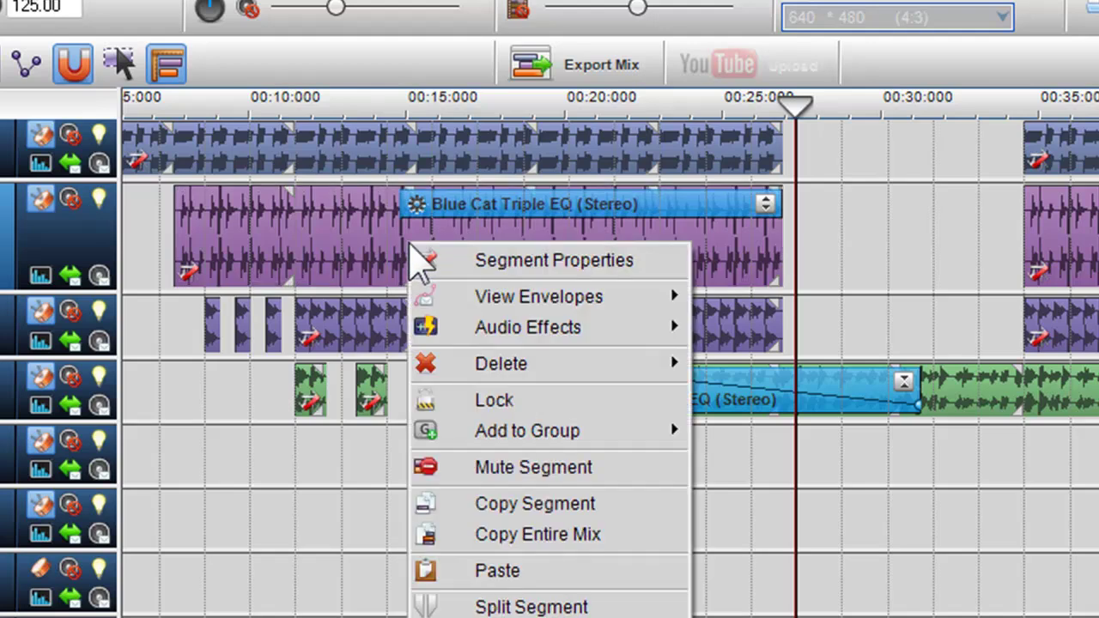
{"action": "mouse_move", "coordinate": [564, 329]}
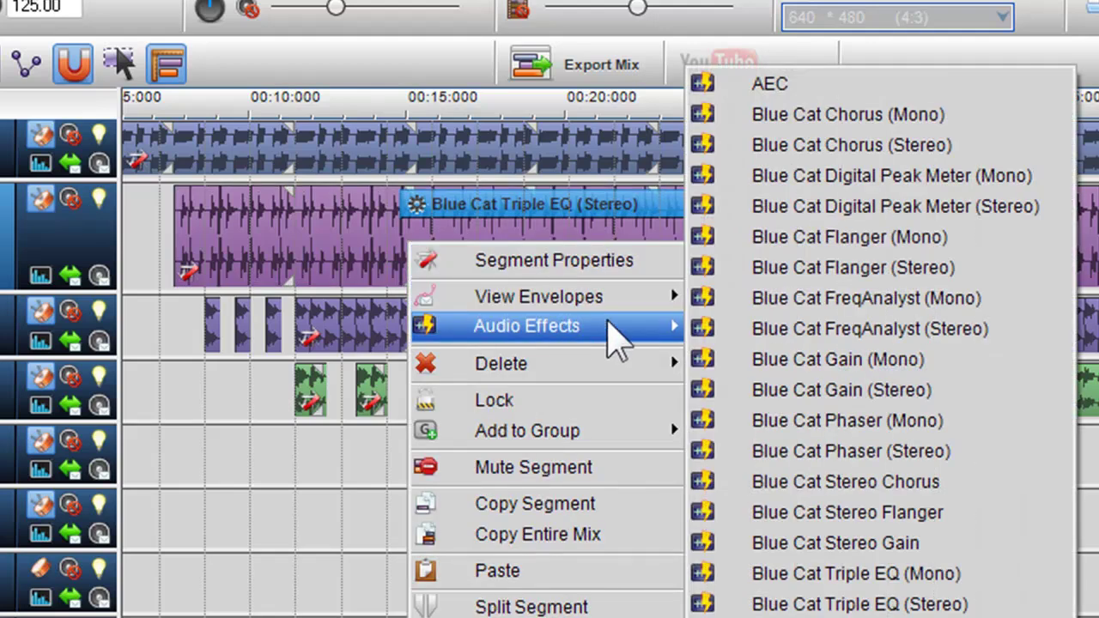
{"action": "left_click", "coordinate": [846, 512]}
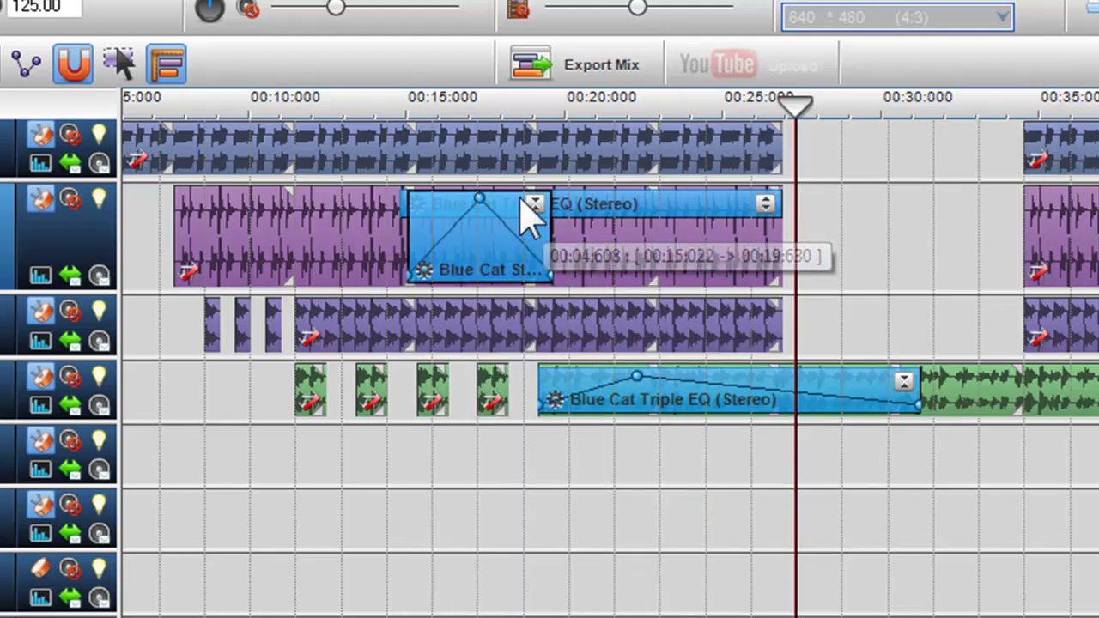
Stretch the Stereo Flanger to about 00:14:884–00:26:496 with an envelope plateauing near 81%.
{"action": "left_click", "coordinate": [534, 204]}
{"action": "left_click", "coordinate": [536, 241]}
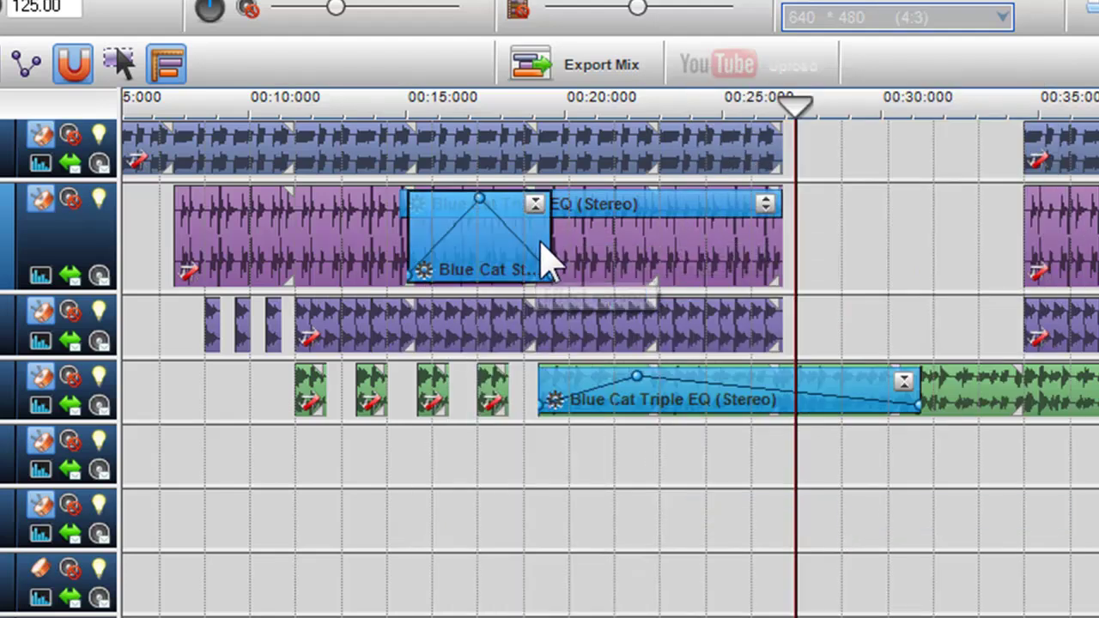
{"action": "left_click_drag", "start_coordinate": [546, 258], "coordinate": [769, 268]}
{"action": "left_click_drag", "start_coordinate": [550, 275], "coordinate": [695, 281]}
{"action": "left_click", "coordinate": [642, 217]}
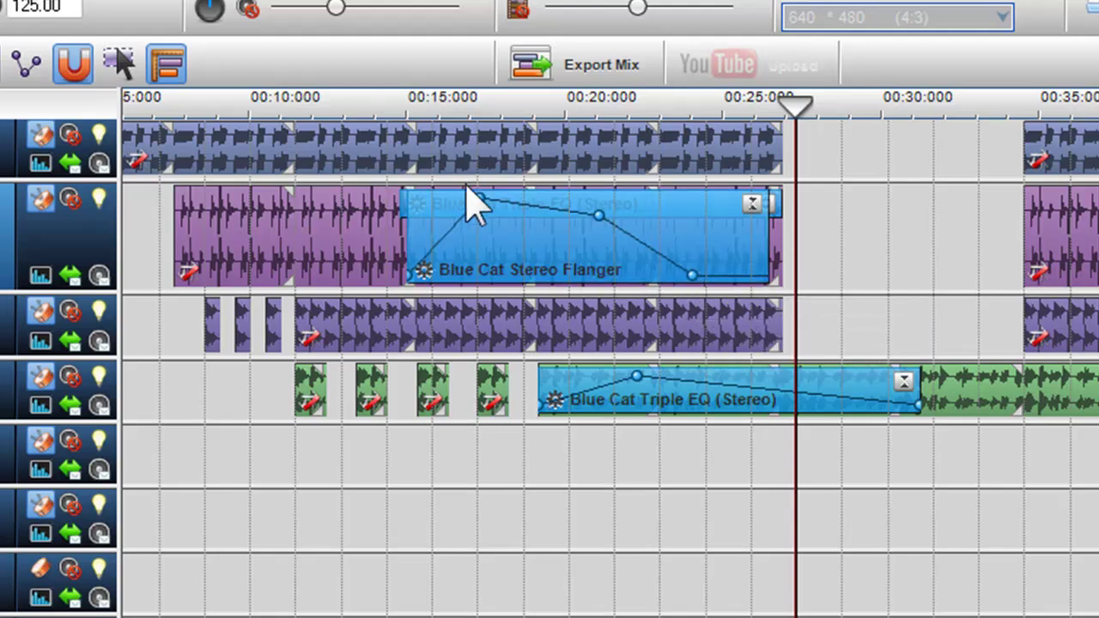
{"action": "left_click_drag", "start_coordinate": [477, 202], "coordinate": [495, 227]}
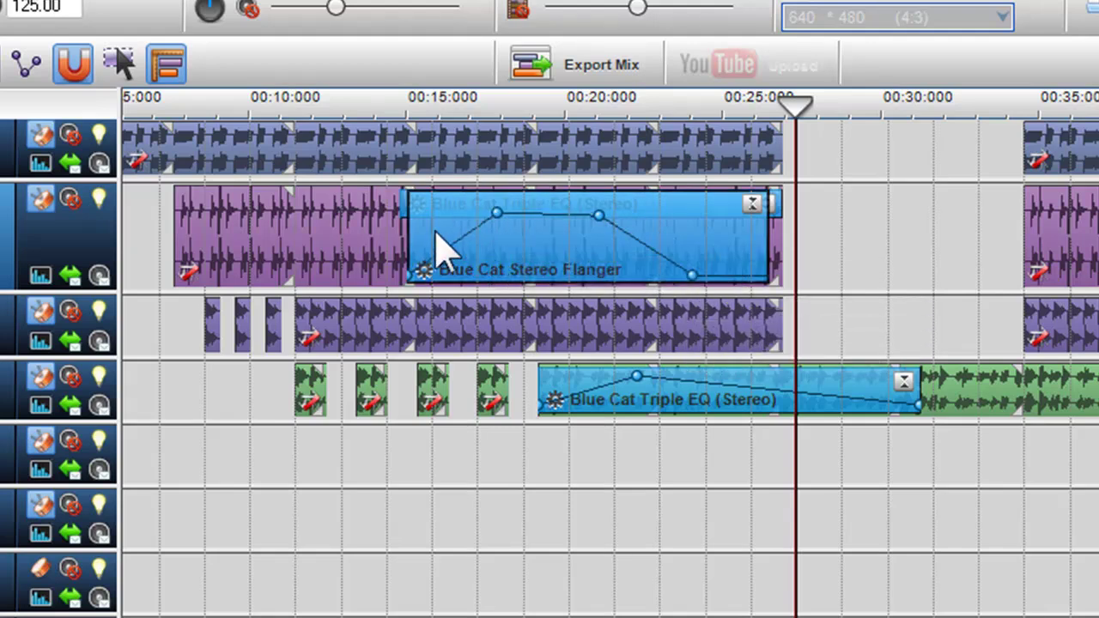
{"action": "left_click_drag", "start_coordinate": [405, 229], "coordinate": [401, 230]}
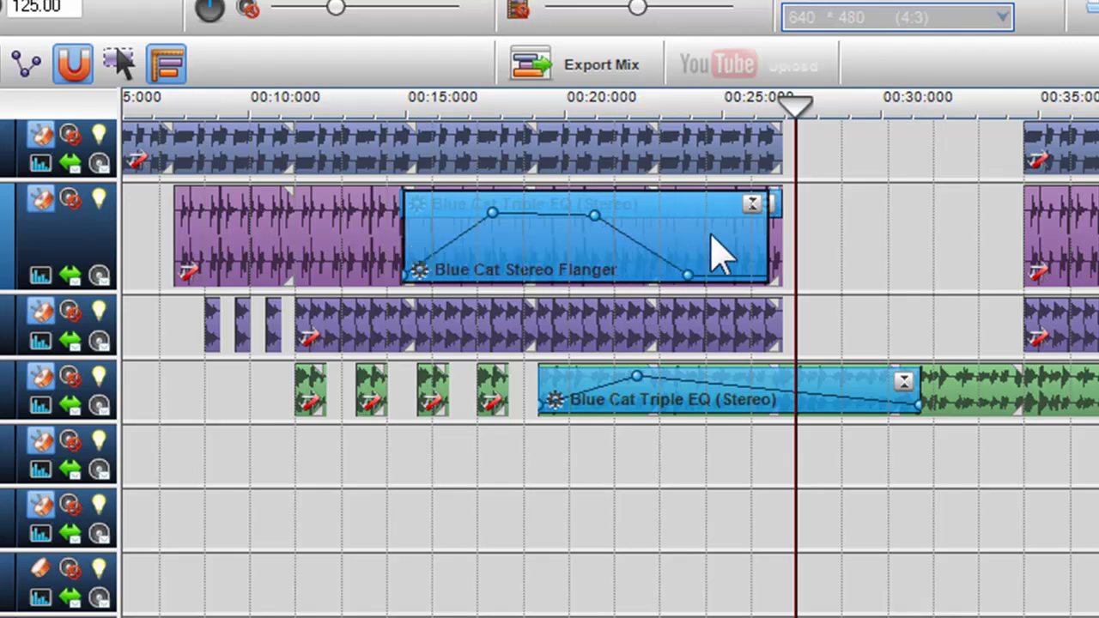
{"action": "left_click", "coordinate": [755, 206]}
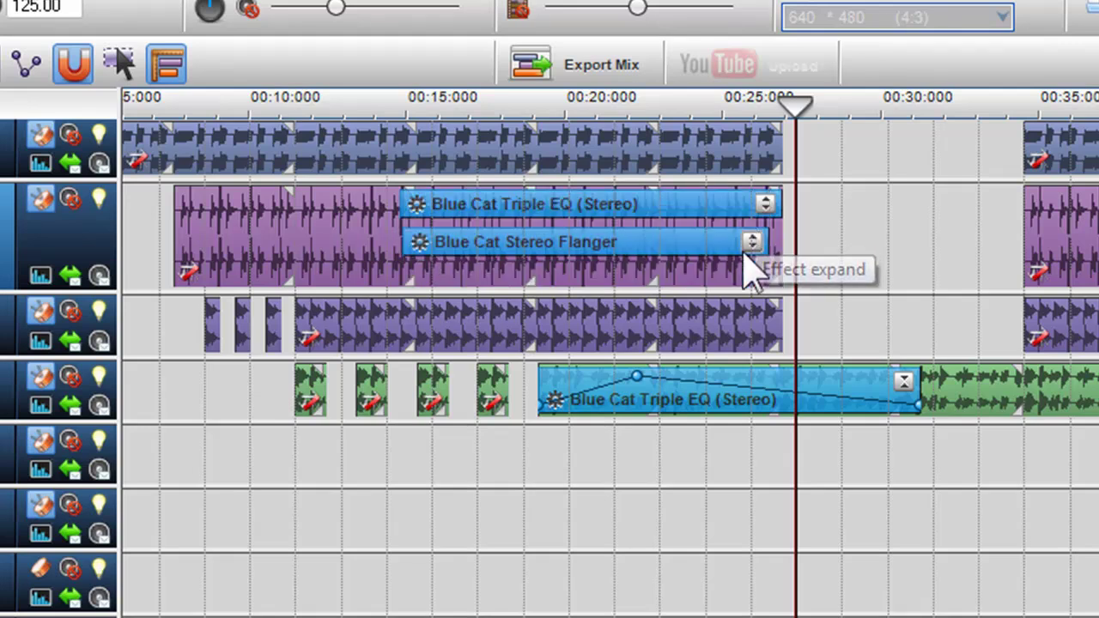
Select the Stereo Flanger bar and shift it slightly later to end at the drum clip's end.
{"action": "left_click", "coordinate": [700, 273]}
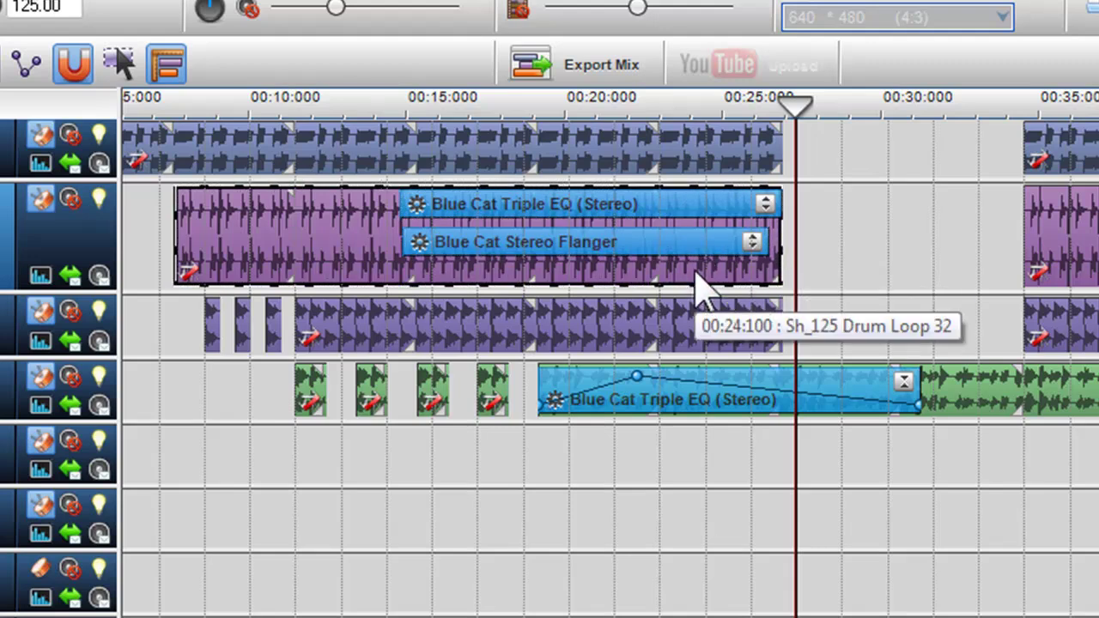
{"action": "left_click", "coordinate": [698, 252]}
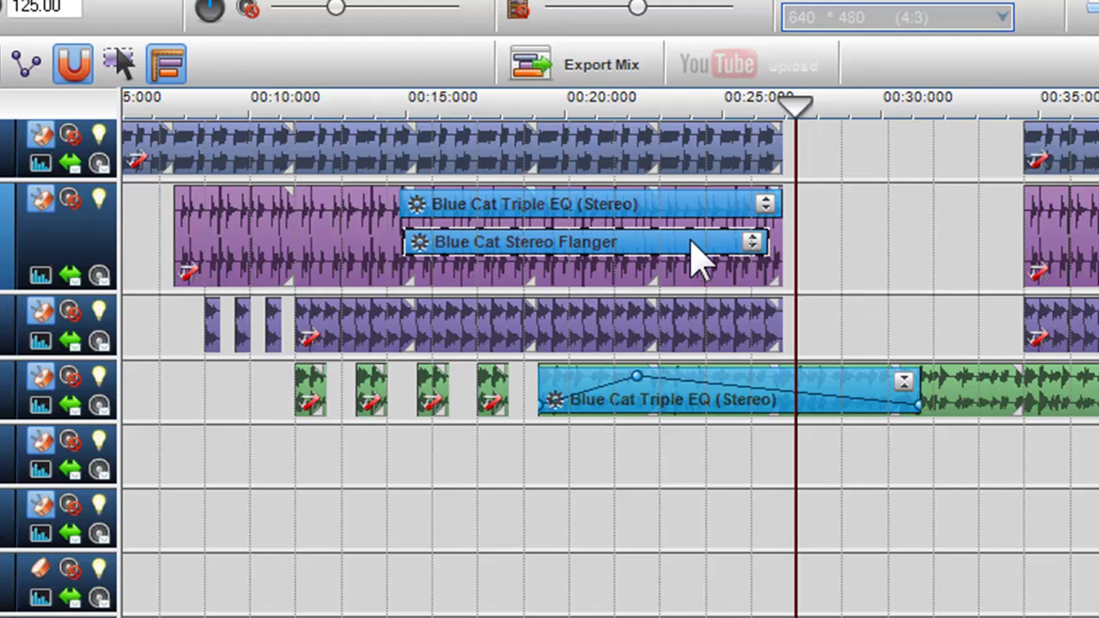
{"action": "left_click_drag", "start_coordinate": [672, 243], "coordinate": [692, 260]}
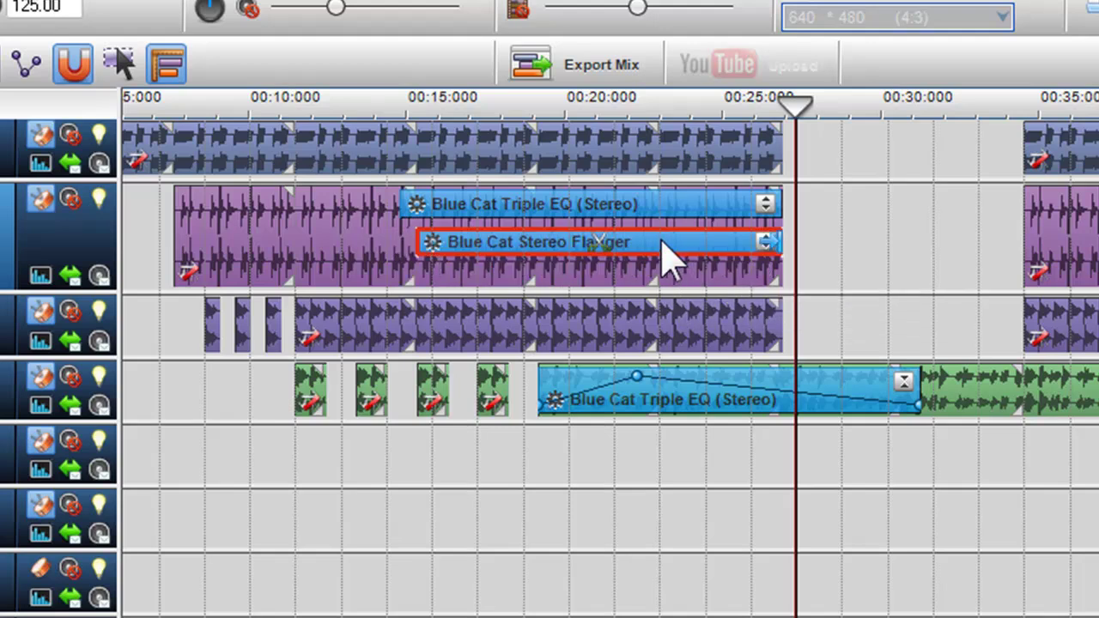
Open the Triple EQ and Stereo Flanger settings windows side by side.
{"action": "double_click", "coordinate": [416, 206]}
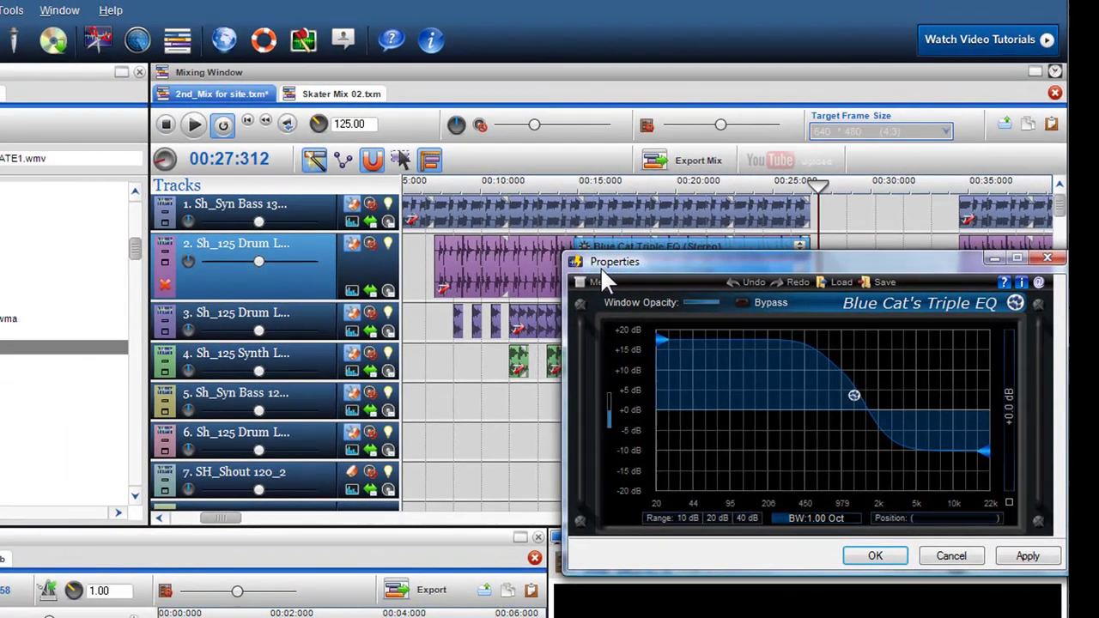
{"action": "left_click_drag", "start_coordinate": [600, 266], "coordinate": [54, 192]}
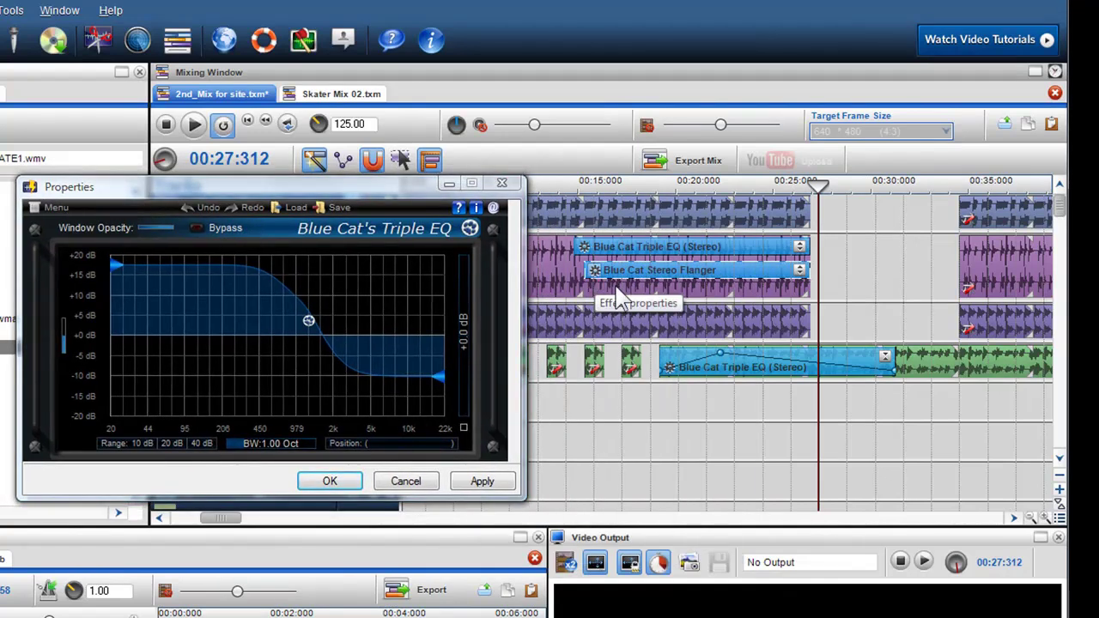
{"action": "double_click", "coordinate": [615, 288]}
{"action": "left_click_drag", "start_coordinate": [678, 281], "coordinate": [593, 319]}
Loop the drum section from about 17 to 20 seconds and play it.
{"action": "left_click", "coordinate": [625, 184]}
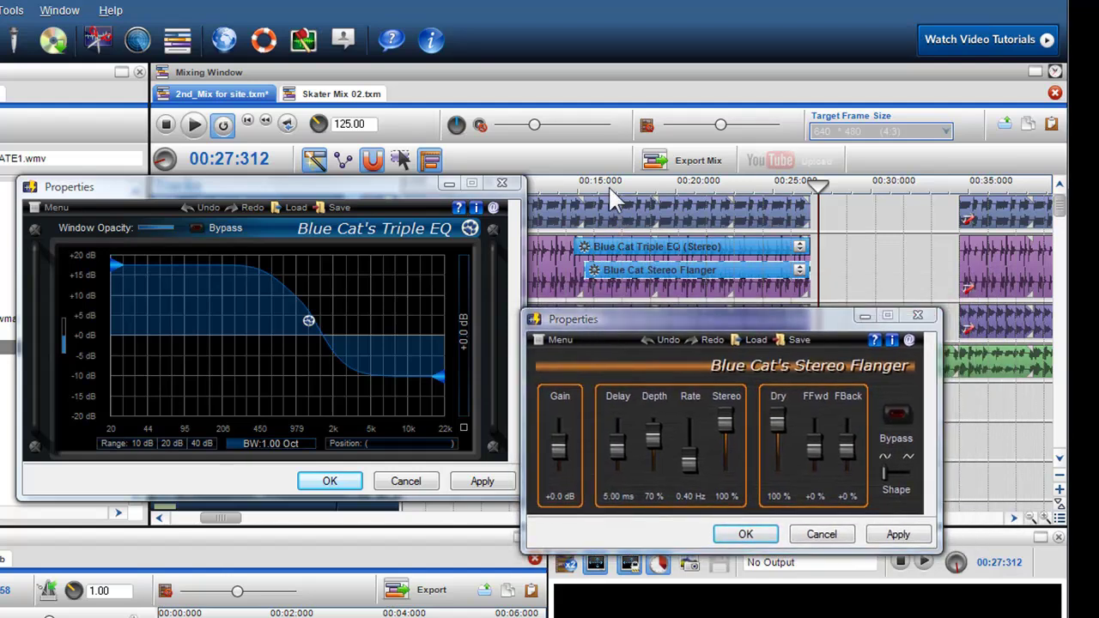
{"action": "left_click_drag", "start_coordinate": [624, 185], "coordinate": [678, 184]}
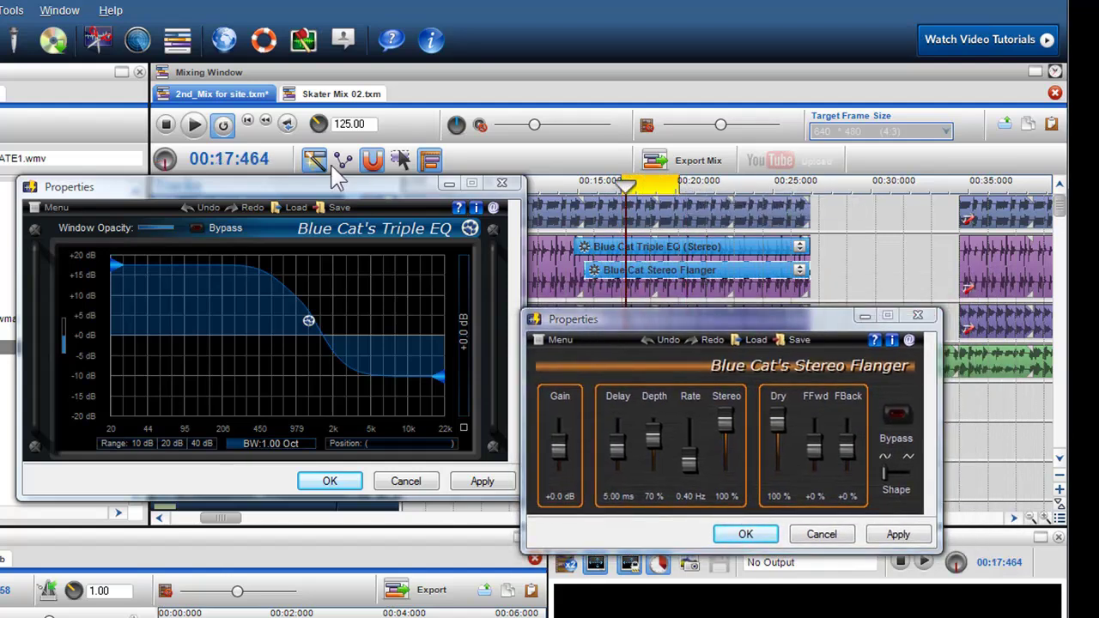
{"action": "left_click", "coordinate": [194, 127]}
Set the EQ band boost to about +10 dB and Flanger feedback to +87%, then accept both.
{"action": "left_click_drag", "start_coordinate": [309, 321], "coordinate": [244, 258]}
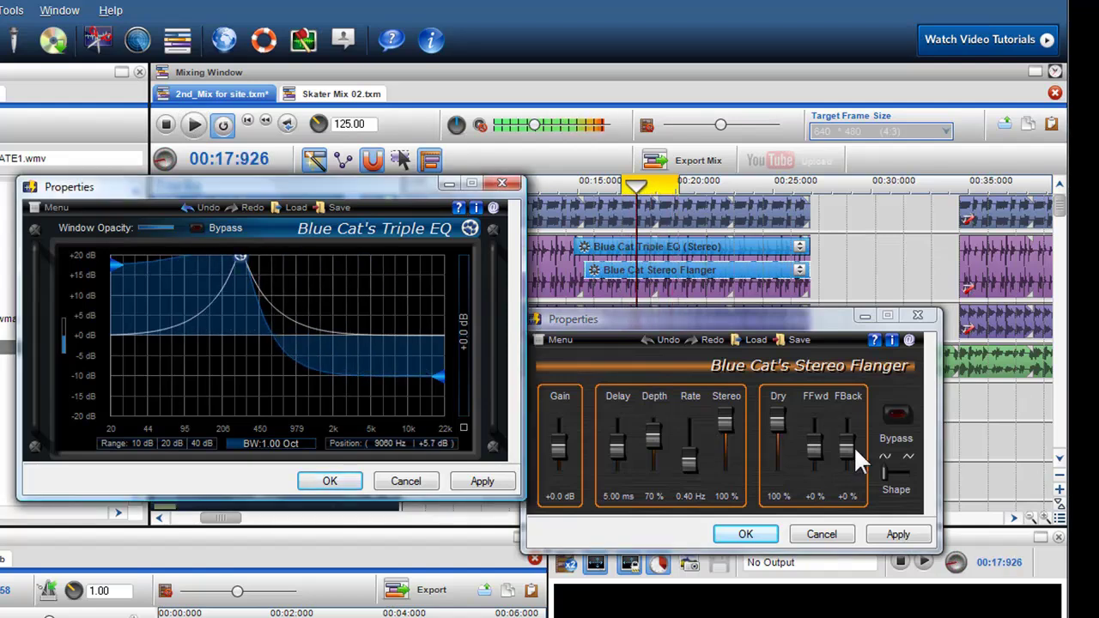
{"action": "mouse_move", "coordinate": [852, 459]}
{"action": "left_mouse_down"}
{"action": "mouse_move", "coordinate": [849, 421]}
{"action": "mouse_move", "coordinate": [856, 438]}
{"action": "left_mouse_up"}
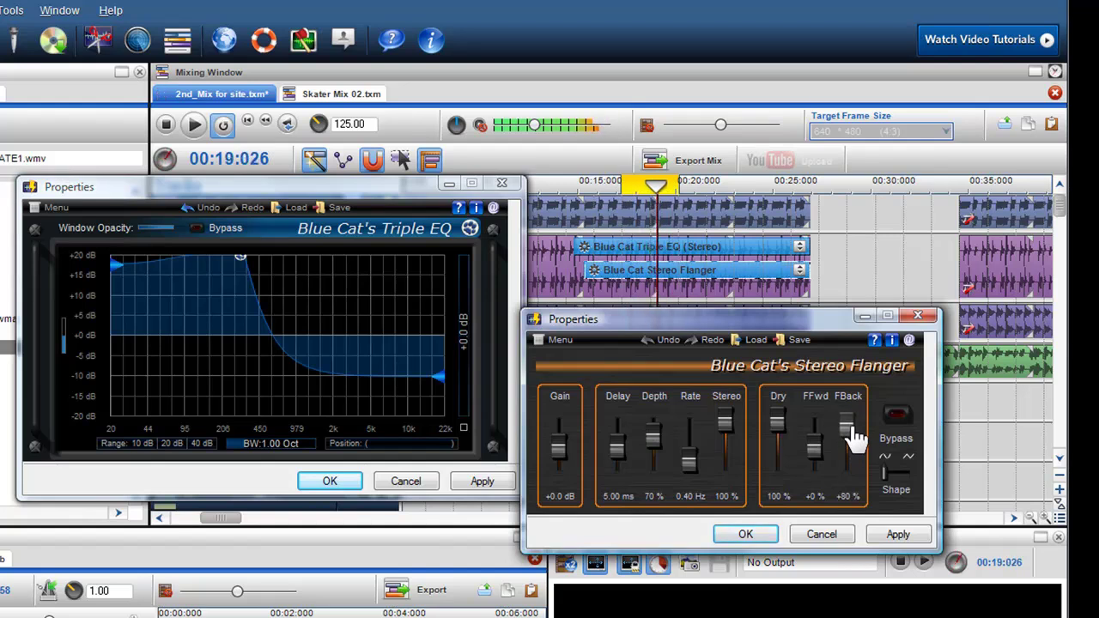
{"action": "left_click", "coordinate": [241, 260]}
{"action": "left_click_drag", "start_coordinate": [243, 271], "coordinate": [235, 296]}
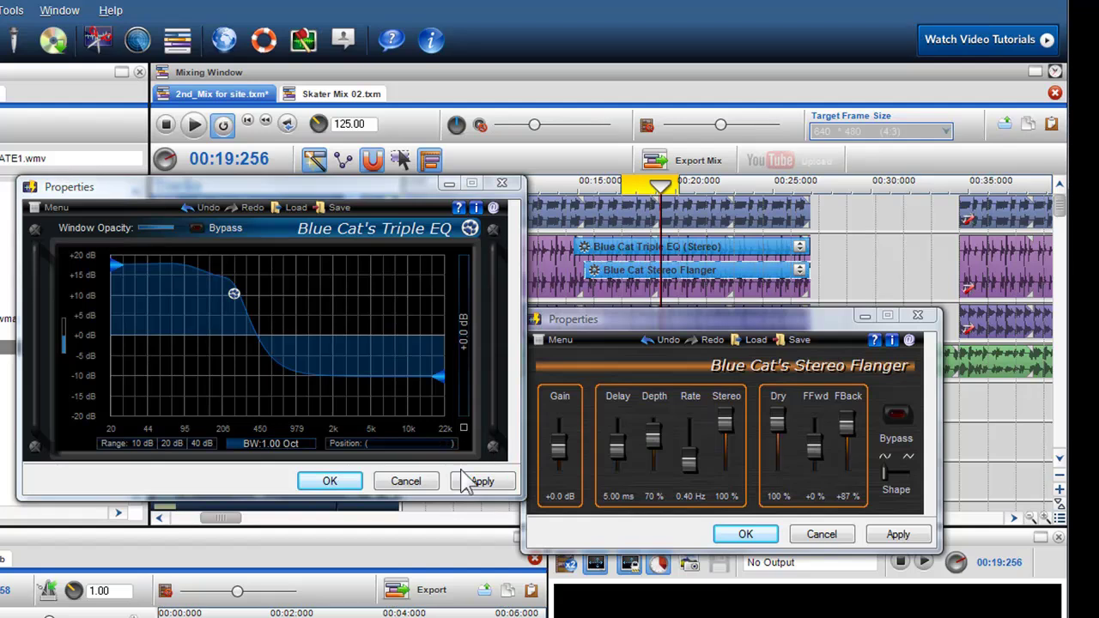
{"action": "left_click", "coordinate": [335, 482]}
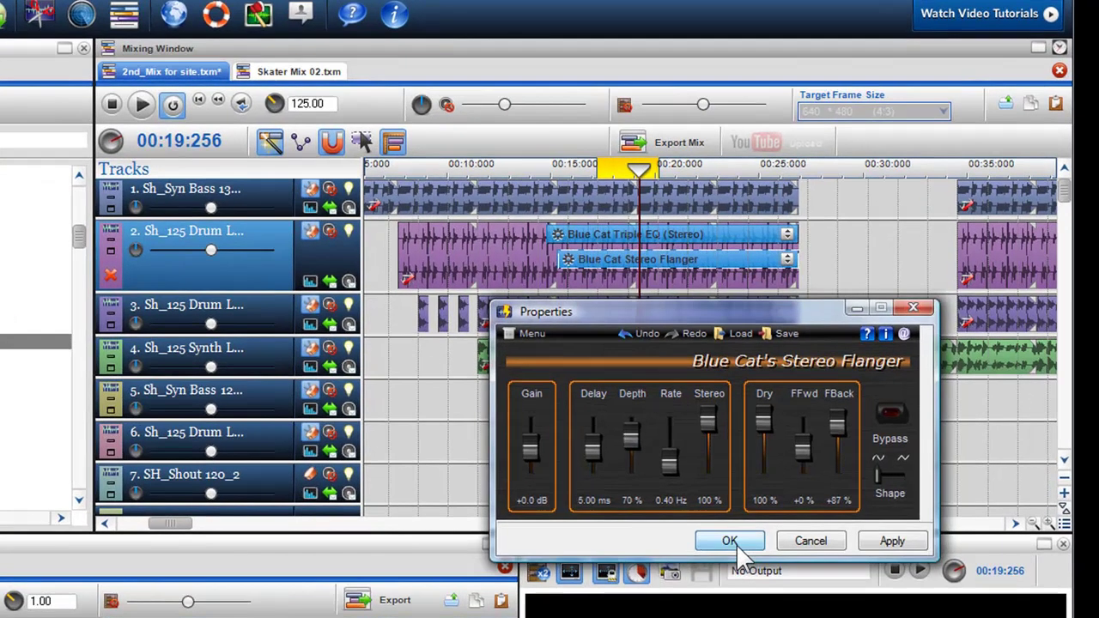
{"action": "left_click", "coordinate": [745, 533]}
Remove the yellow loop region and place the Triple EQ below the Stereo Flanger.
{"action": "left_click", "coordinate": [619, 330]}
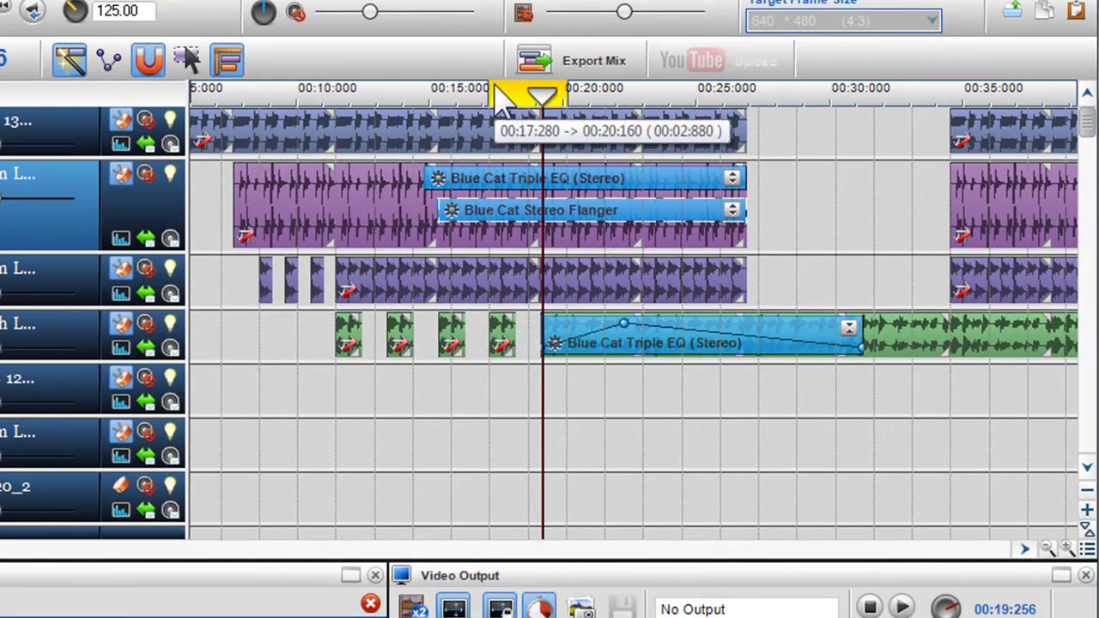
{"action": "right_click", "coordinate": [502, 100]}
{"action": "left_click", "coordinate": [518, 255]}
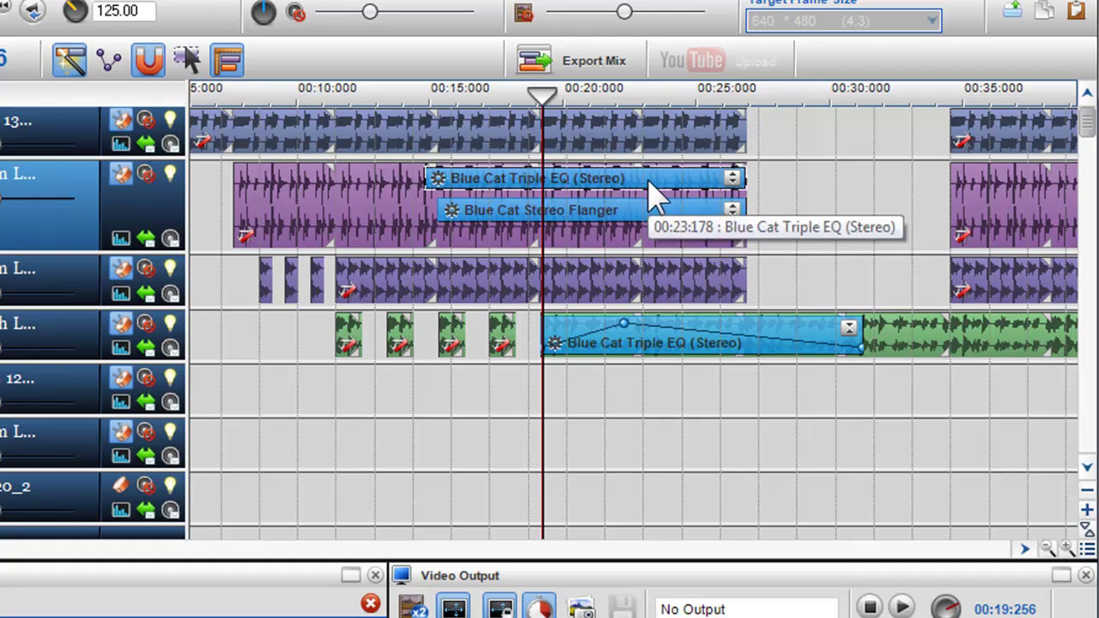
{"action": "left_click_drag", "start_coordinate": [650, 184], "coordinate": [653, 245]}
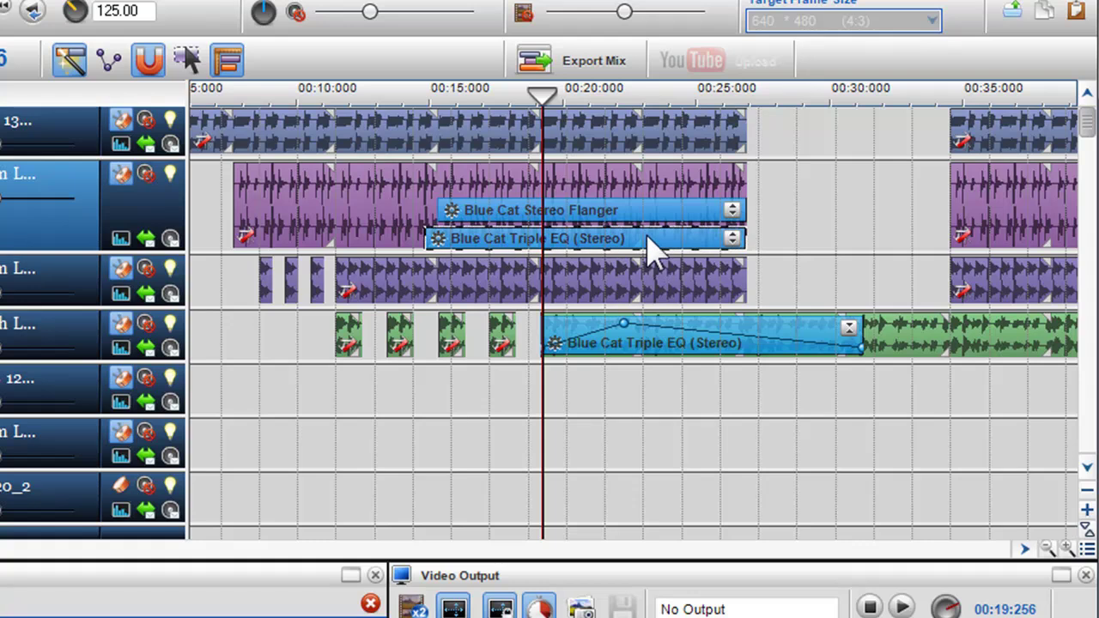
Change the Triple EQ's effect priority and restack it above the Stereo Flanger.
{"action": "right_click", "coordinate": [650, 193]}
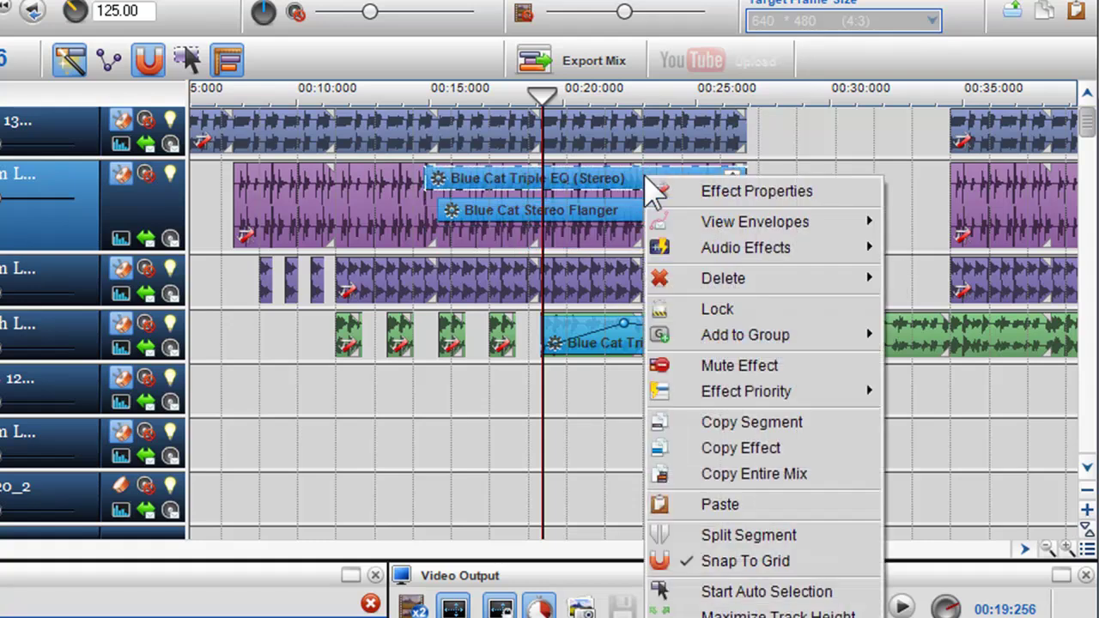
{"action": "mouse_move", "coordinate": [719, 400]}
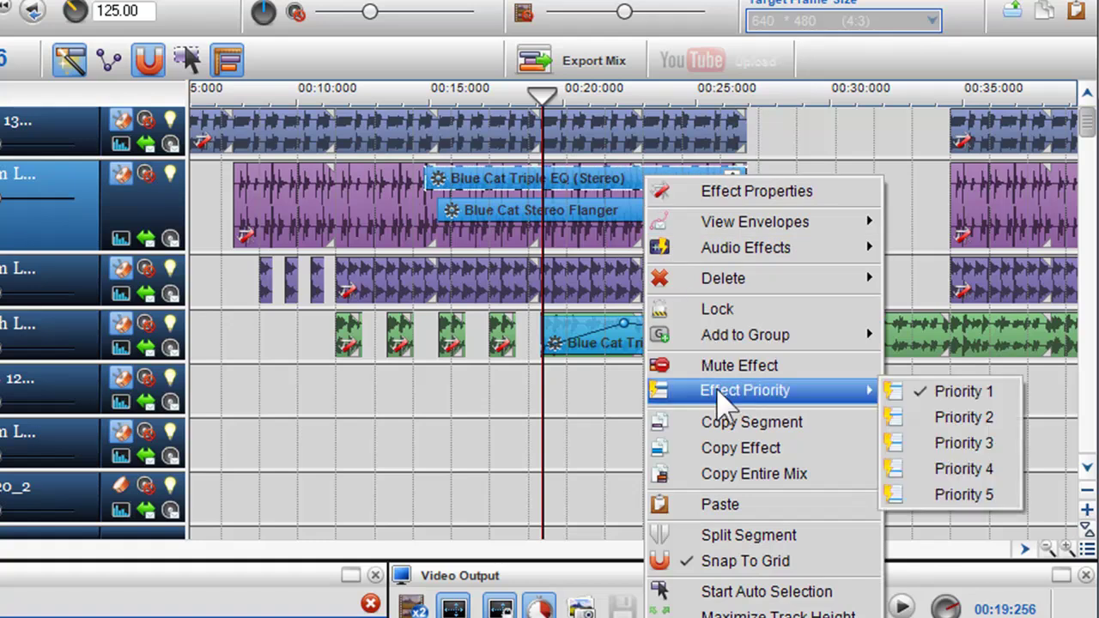
{"action": "left_click", "coordinate": [963, 471]}
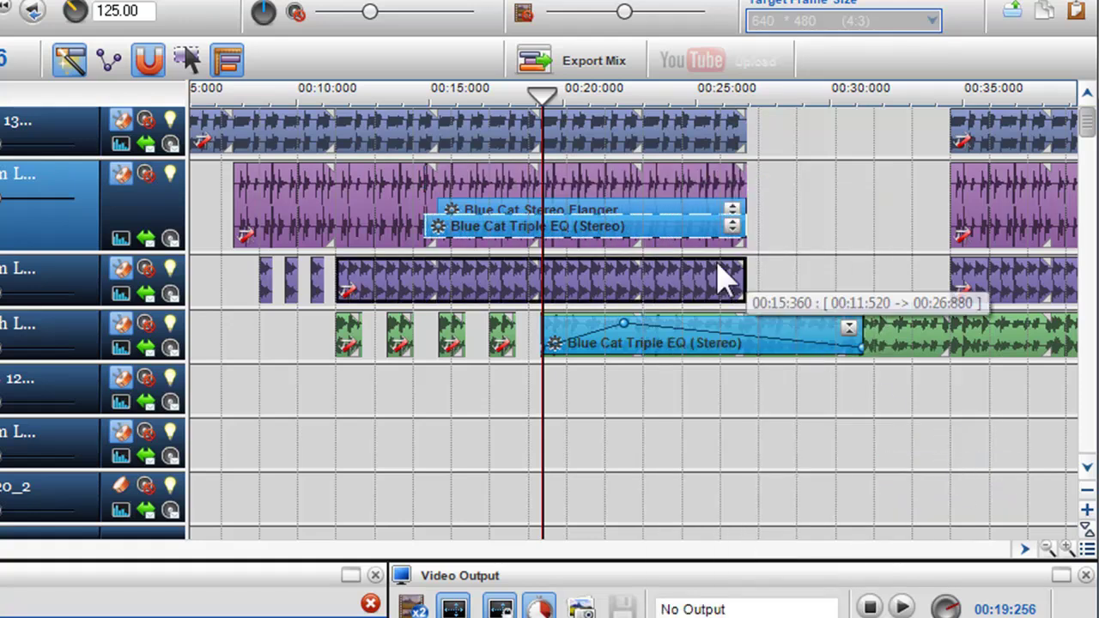
{"action": "left_click_drag", "start_coordinate": [659, 228], "coordinate": [655, 181]}
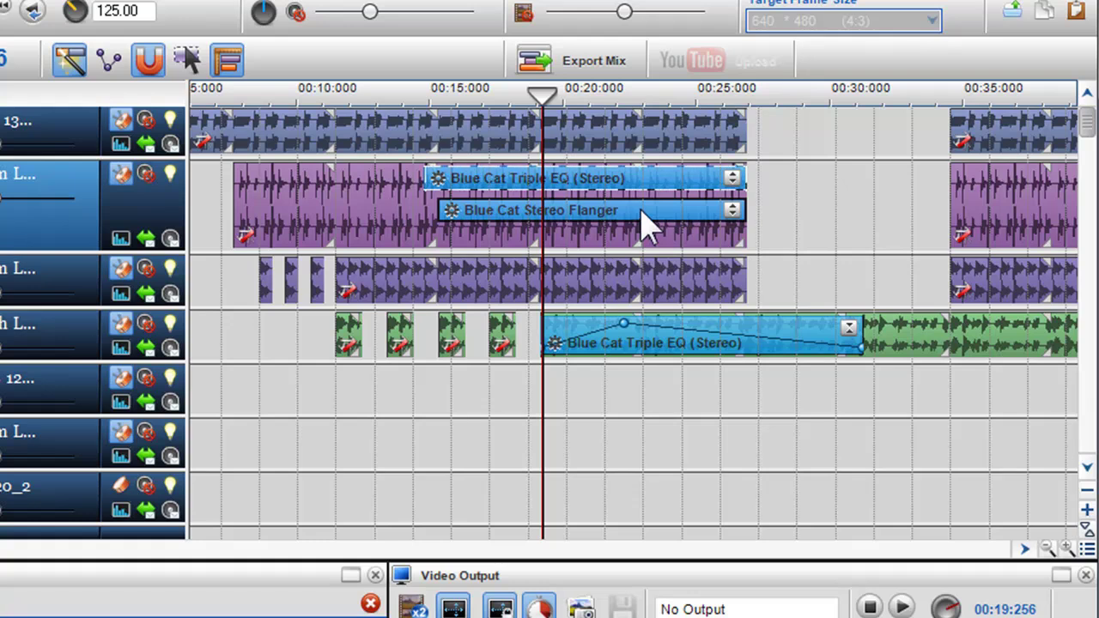
{"action": "left_click_drag", "start_coordinate": [642, 196], "coordinate": [650, 233]}
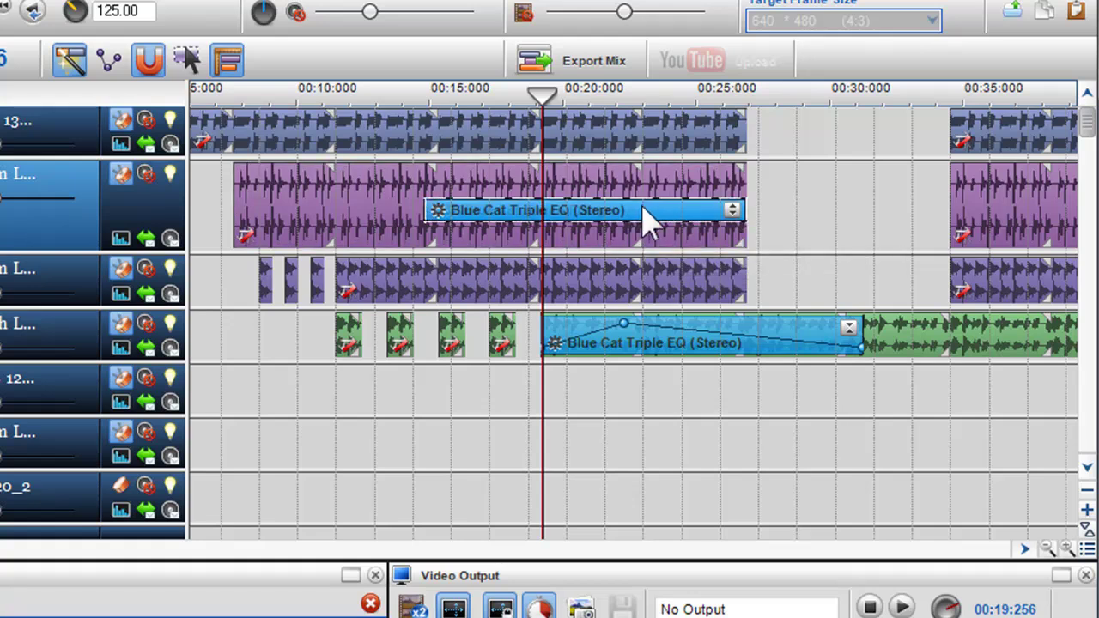
{"action": "mouse_move", "coordinate": [644, 213]}
{"action": "left_mouse_down"}
{"action": "mouse_move", "coordinate": [644, 196]}
{"action": "mouse_move", "coordinate": [652, 203]}
{"action": "left_mouse_up"}
{"action": "left_click", "coordinate": [656, 240]}
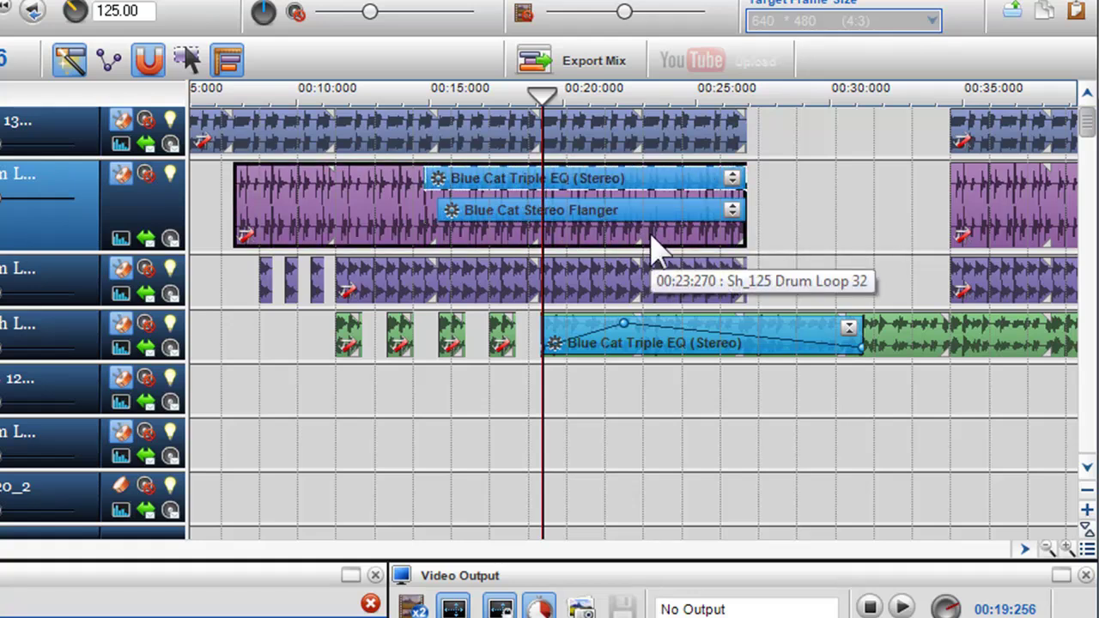
Mute the Triple EQ effect, then delete it from the drum clip.
{"action": "right_click", "coordinate": [617, 178]}
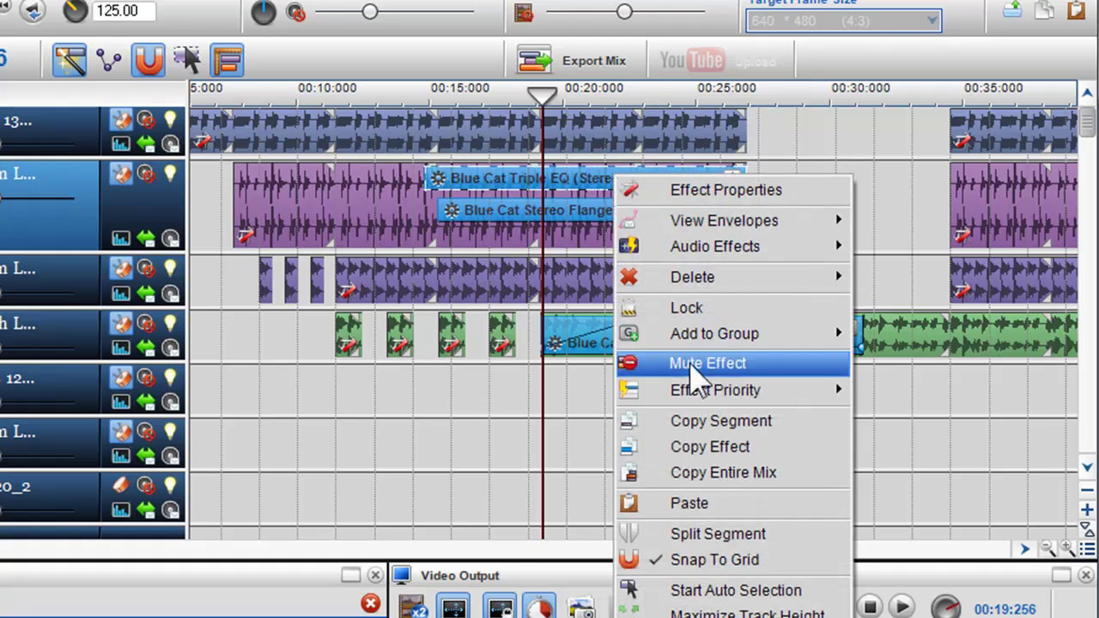
{"action": "left_click", "coordinate": [692, 363]}
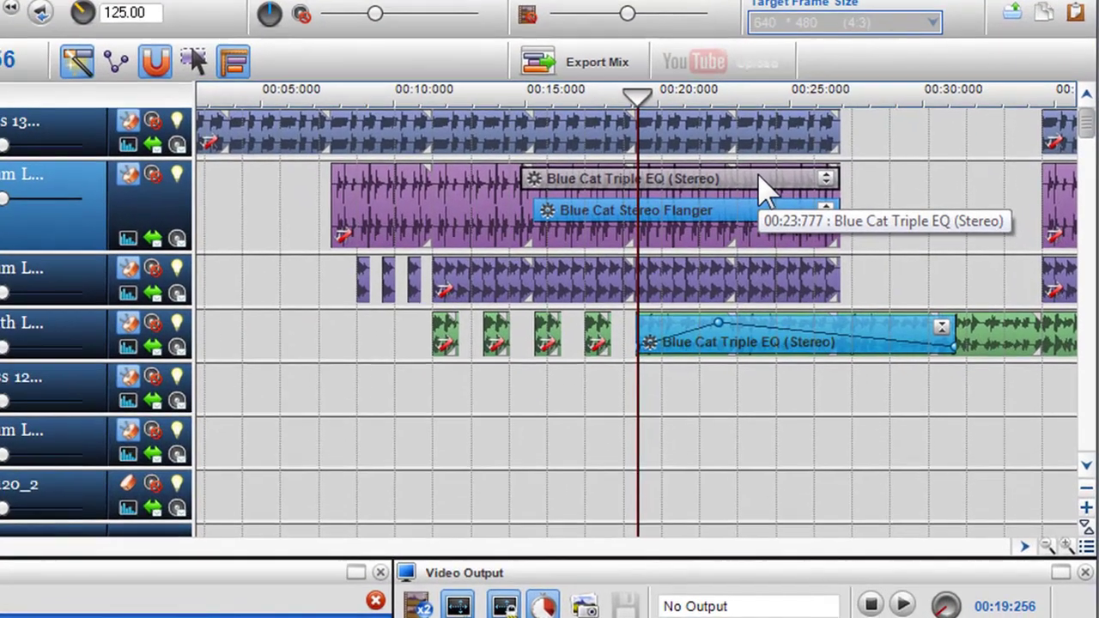
{"action": "right_click", "coordinate": [871, 206]}
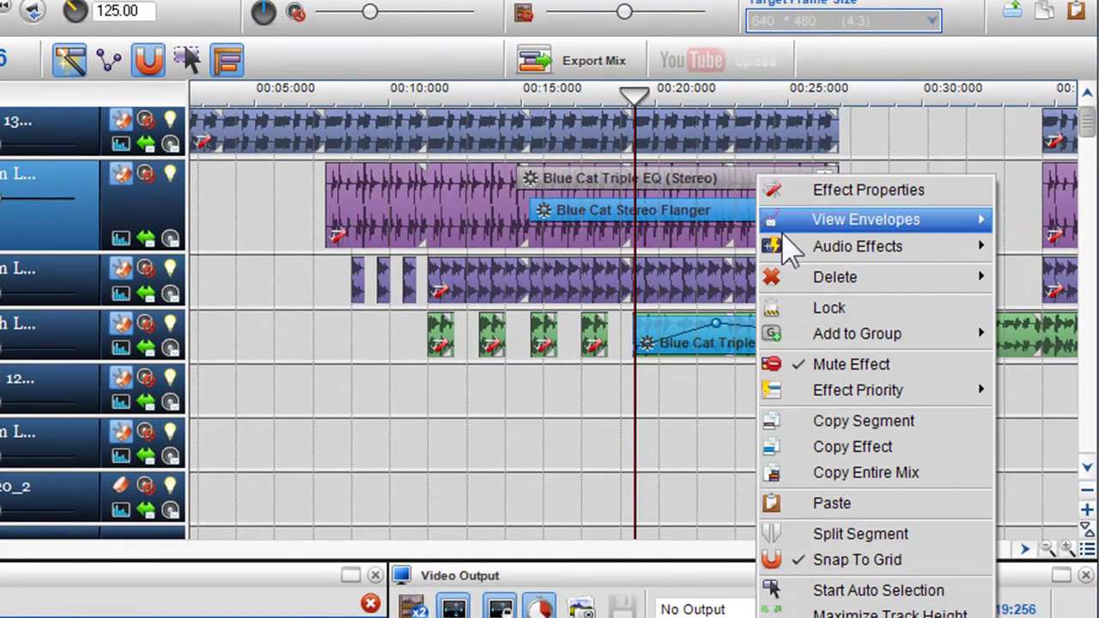
{"action": "mouse_move", "coordinate": [815, 288]}
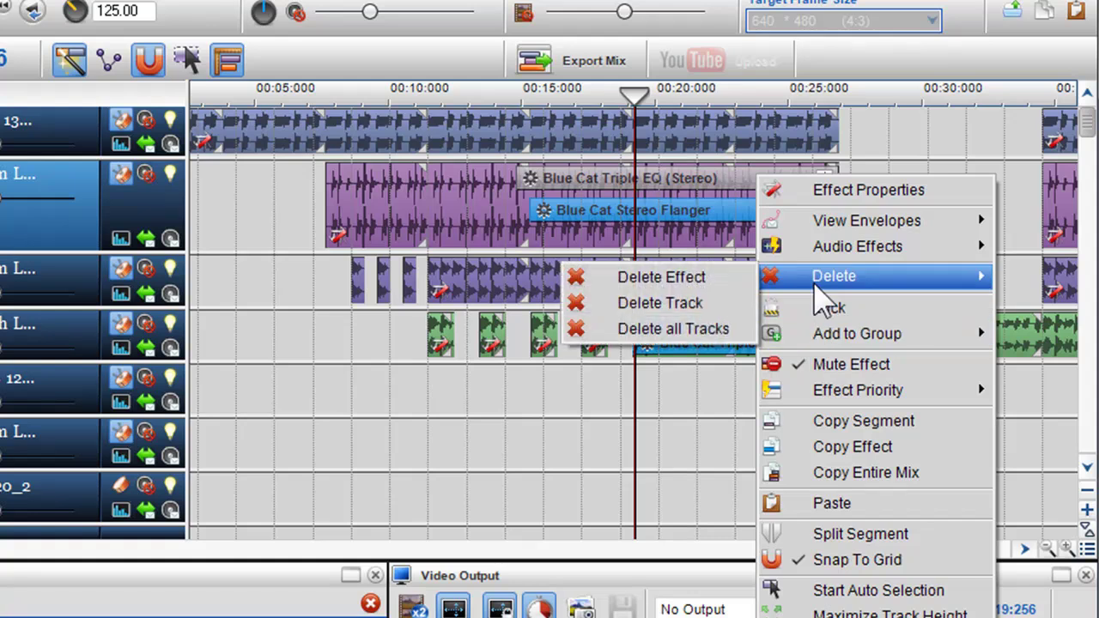
{"action": "left_click", "coordinate": [716, 277]}
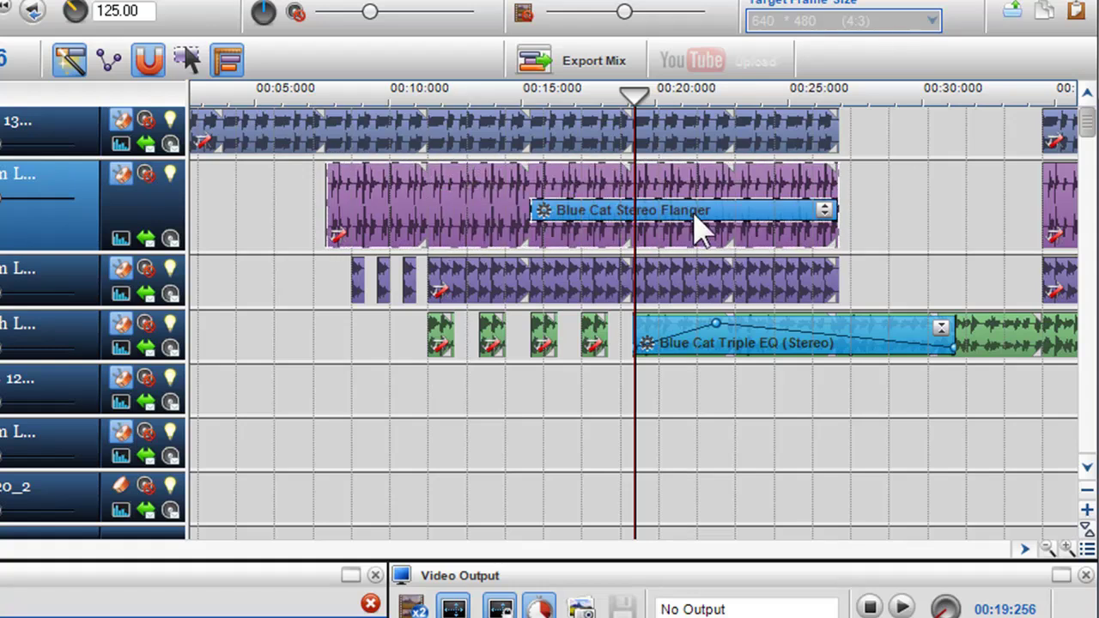
Add the drum loop clip to Group 1.
{"action": "left_click_drag", "start_coordinate": [674, 228], "coordinate": [726, 230]}
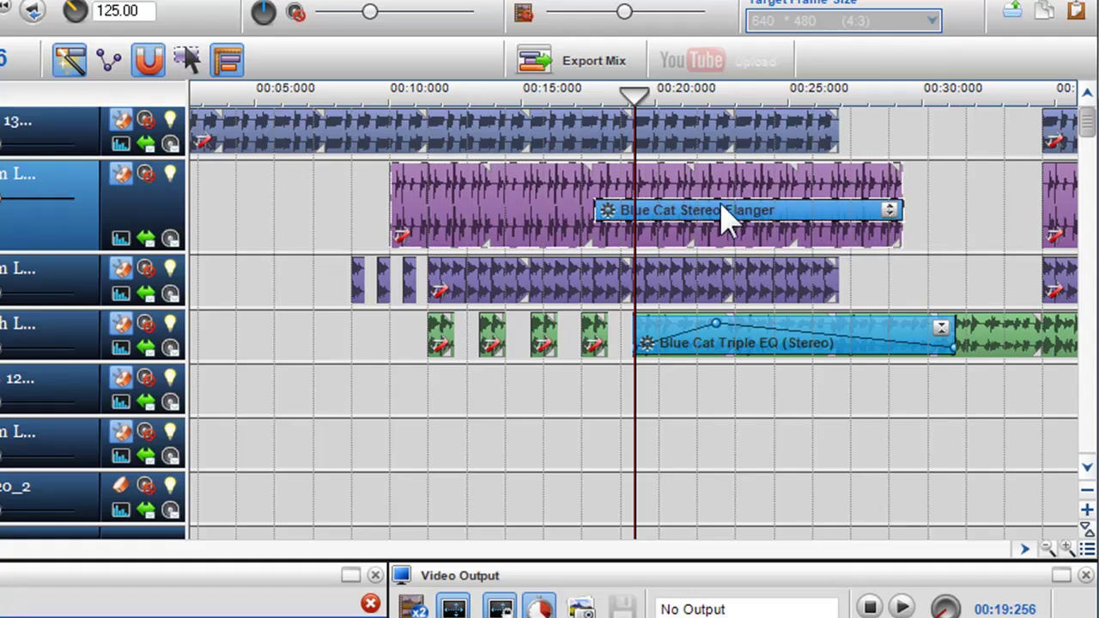
{"action": "left_click", "coordinate": [719, 216]}
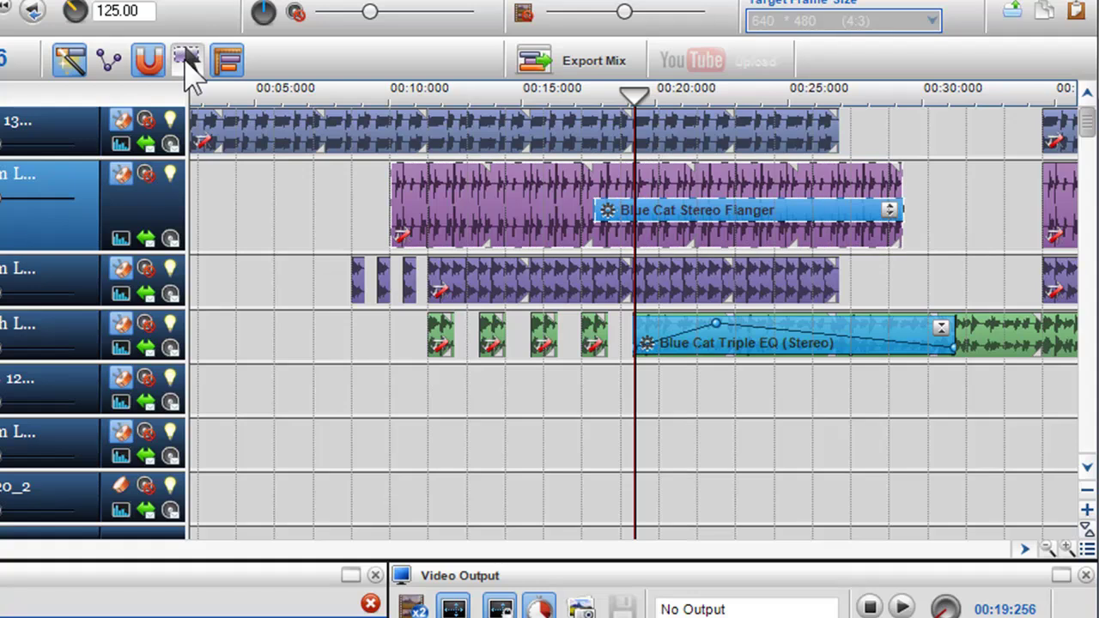
{"action": "right_click", "coordinate": [682, 200]}
{"action": "mouse_move", "coordinate": [707, 345]}
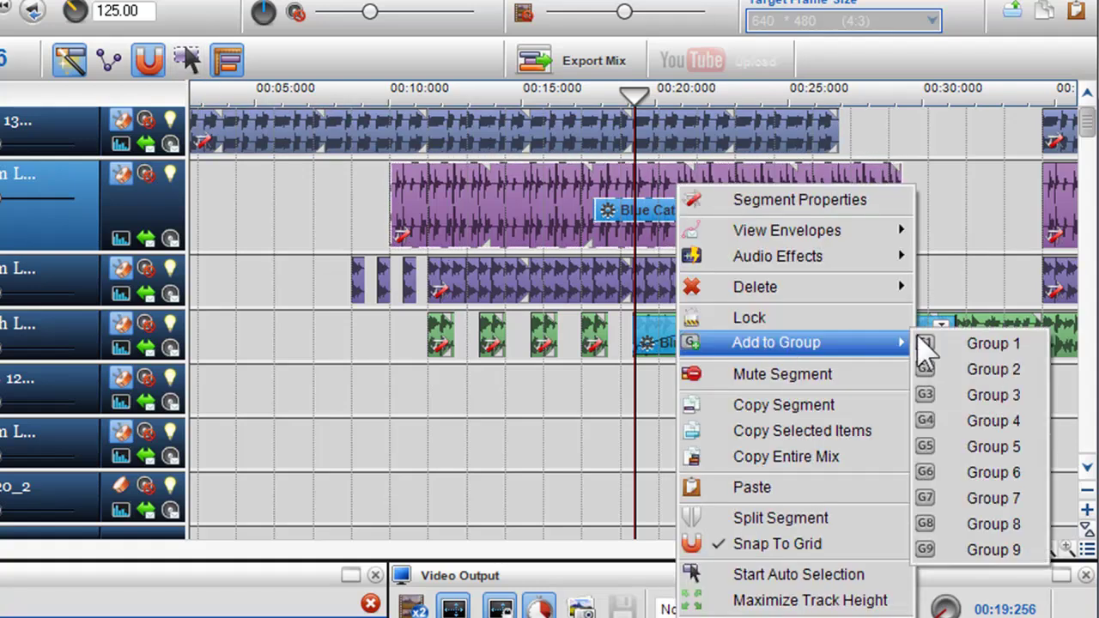
{"action": "left_click", "coordinate": [954, 348]}
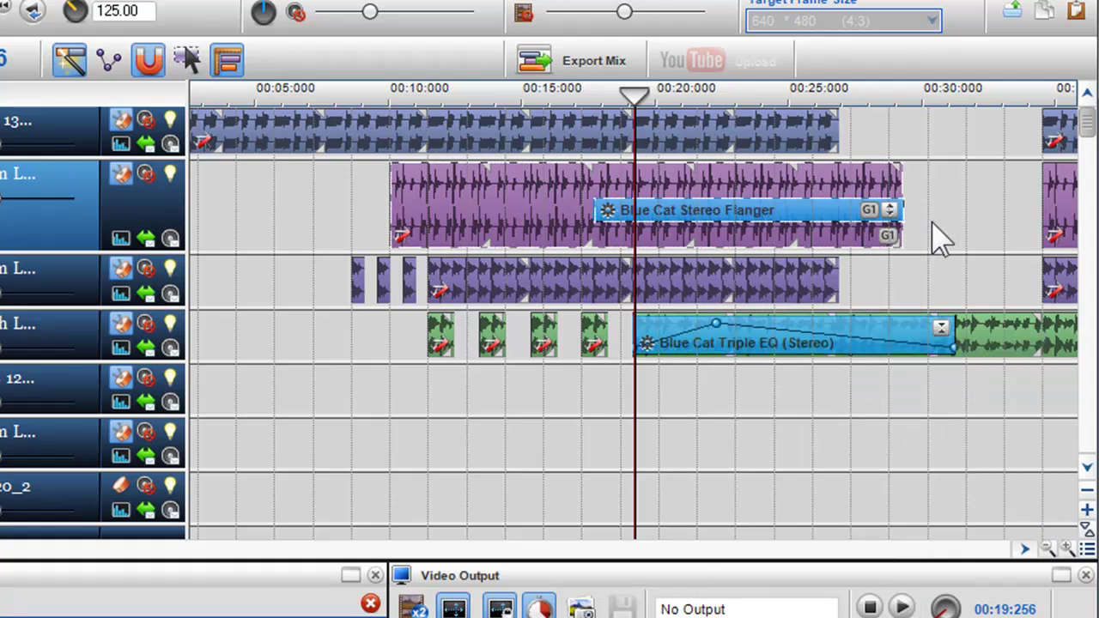
Reposition the grouped drum clip along the timeline, near 00:10.
{"action": "left_click_drag", "start_coordinate": [826, 240], "coordinate": [520, 222]}
{"action": "left_click_drag", "start_coordinate": [601, 236], "coordinate": [680, 202]}
{"action": "left_click", "coordinate": [745, 230]}
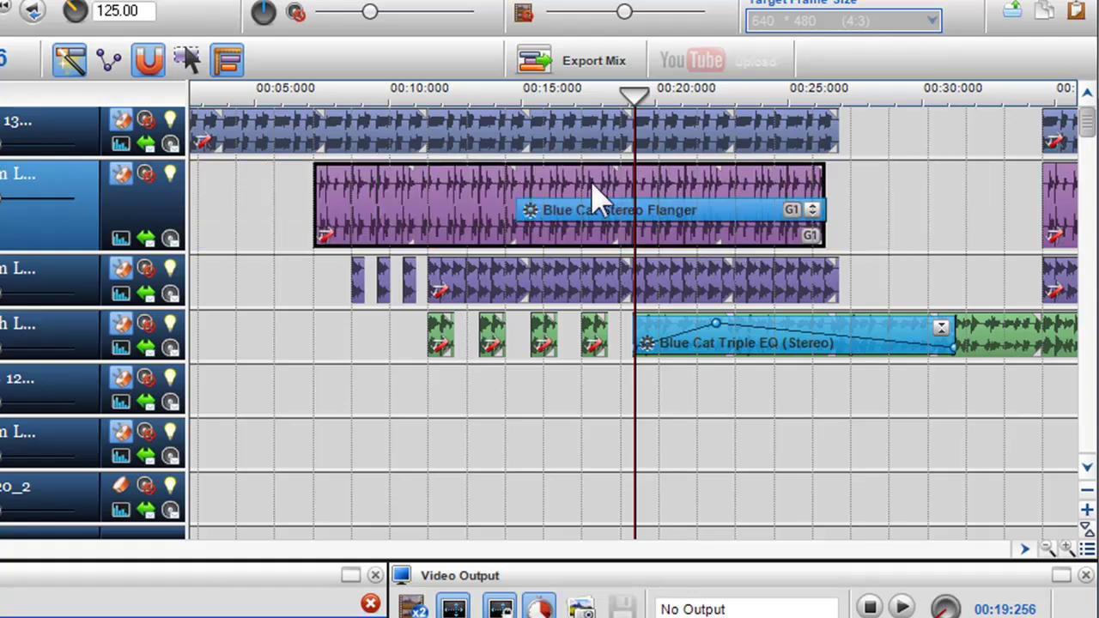
{"action": "left_click_drag", "start_coordinate": [596, 197], "coordinate": [627, 199]}
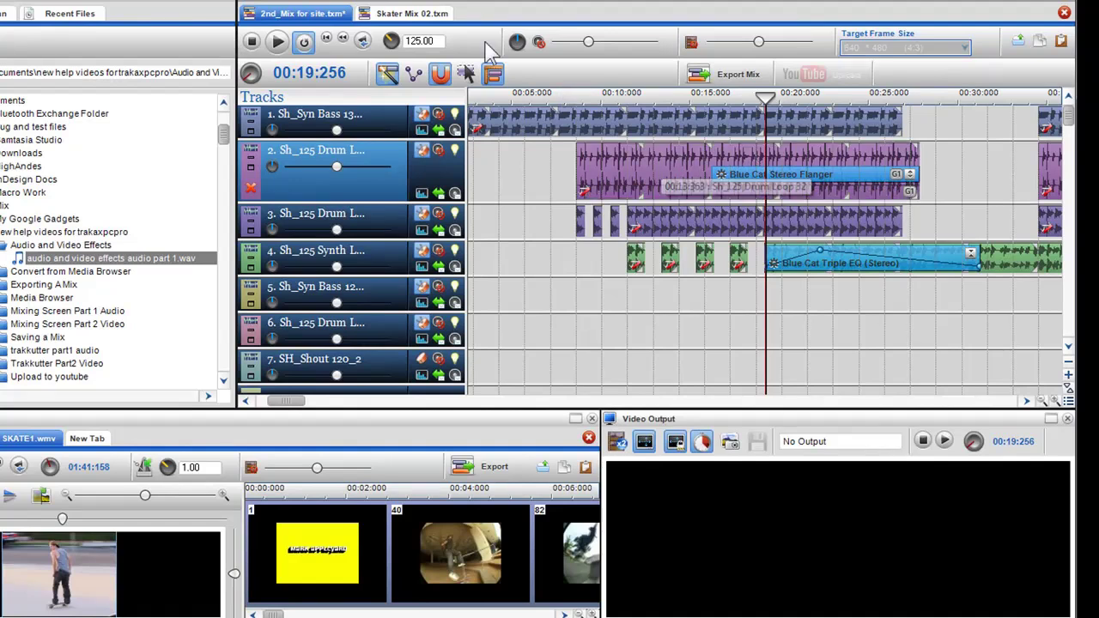
In Skater Mix 02, apply a Zoom video effect to the skating clip.
{"action": "left_click", "coordinate": [423, 15]}
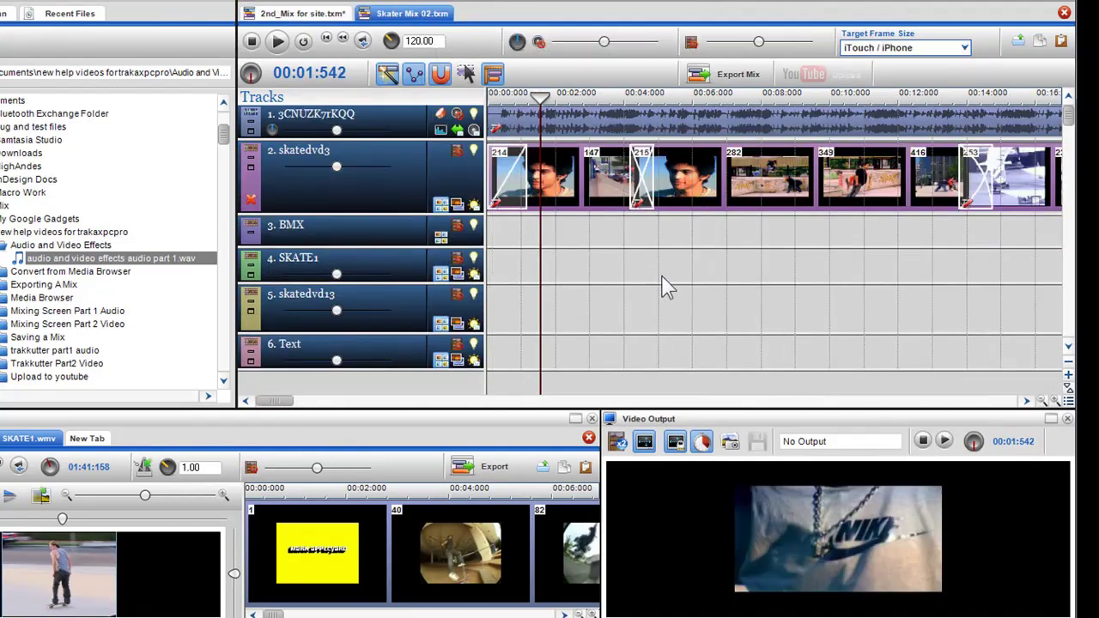
{"action": "scroll", "coordinate": [666, 284], "scroll_direction": "down", "scroll_amount": 3}
{"action": "scroll", "coordinate": [645, 298], "scroll_direction": "up", "scroll_amount": 1}
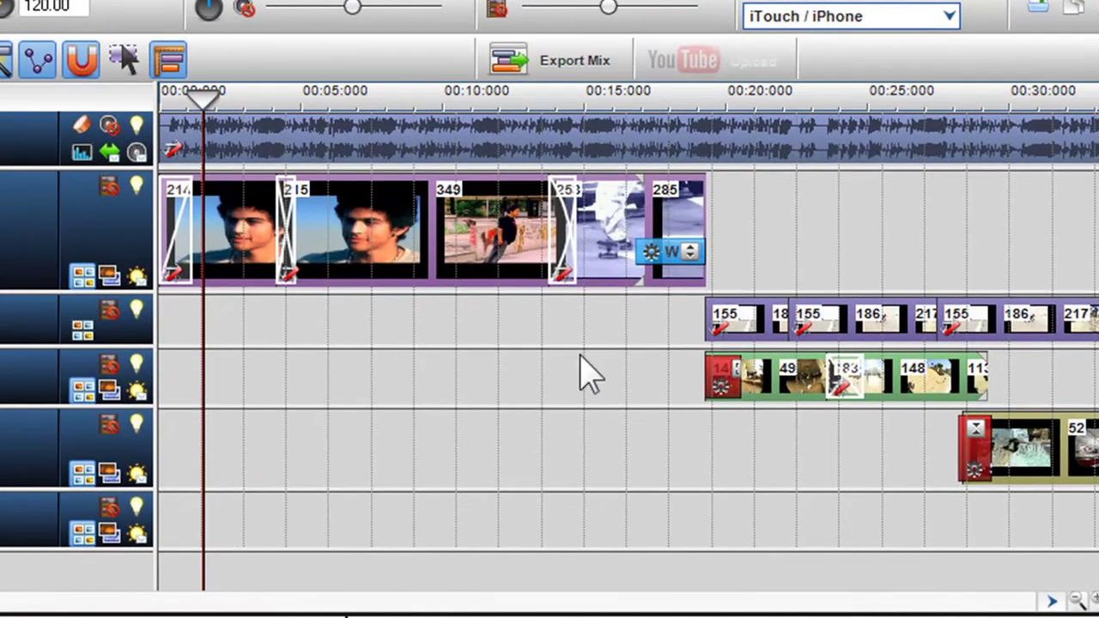
{"action": "right_click", "coordinate": [636, 205]}
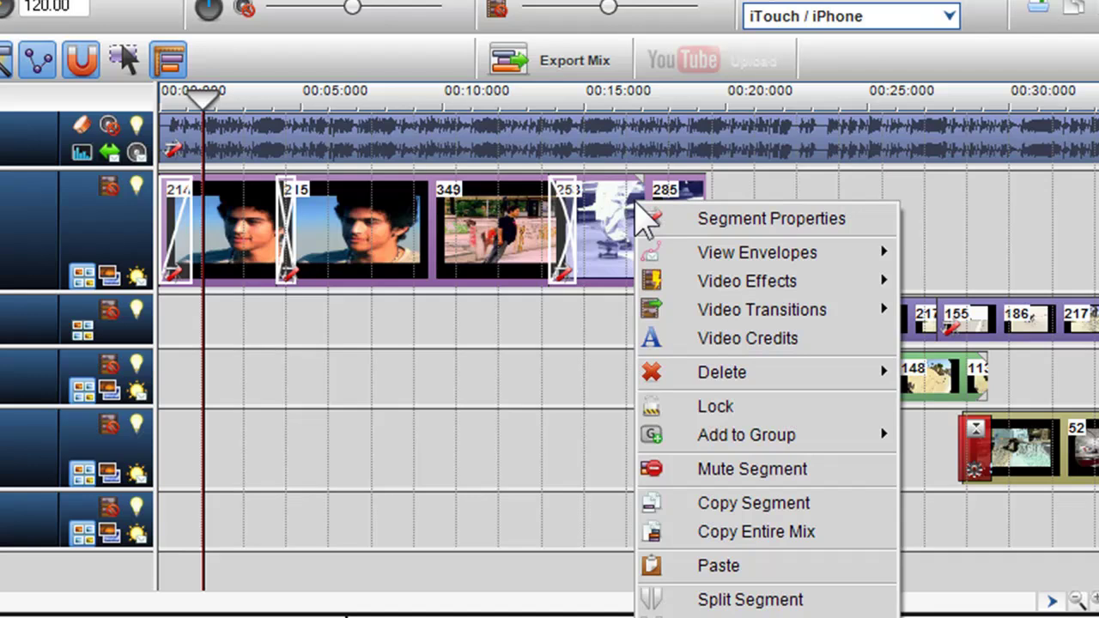
{"action": "mouse_move", "coordinate": [733, 291]}
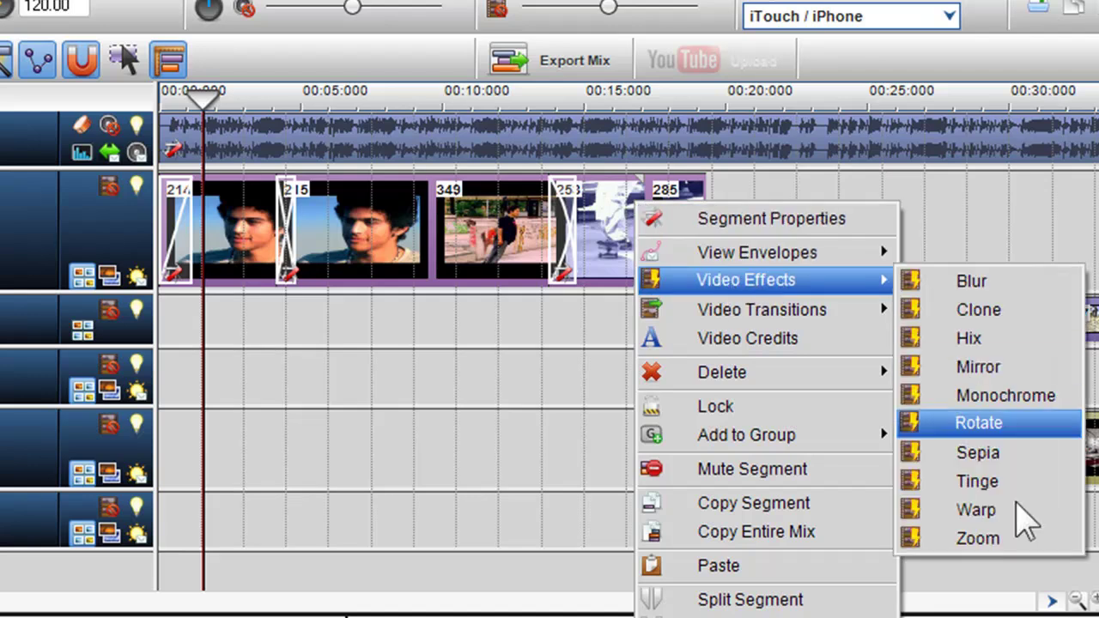
{"action": "left_click", "coordinate": [1005, 540]}
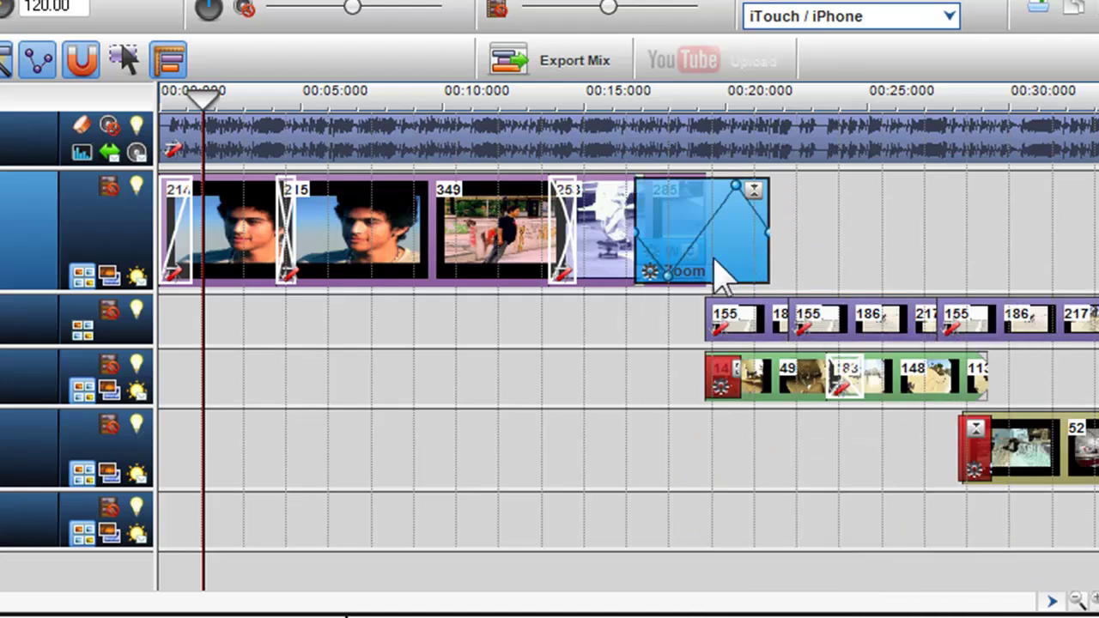
Shorten the Zoom effect to about 4.5 seconds and raise its envelope to 1.97x zoom.
{"action": "left_click_drag", "start_coordinate": [718, 278], "coordinate": [694, 278]}
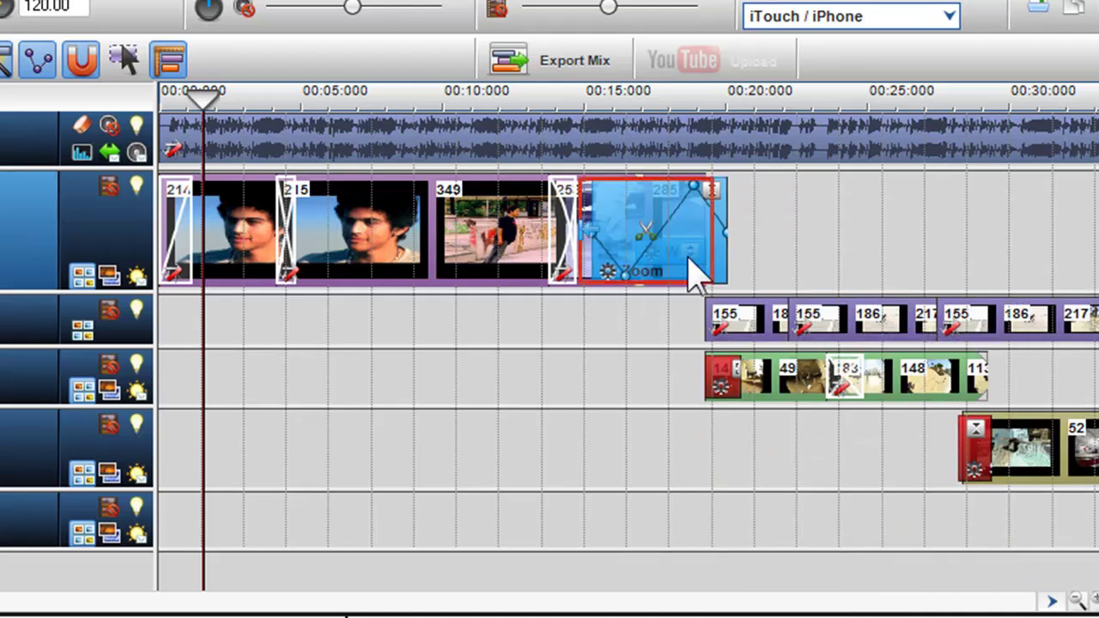
{"action": "mouse_move", "coordinate": [709, 204]}
{"action": "left_mouse_down"}
{"action": "mouse_move", "coordinate": [671, 211]}
{"action": "mouse_move", "coordinate": [689, 210]}
{"action": "left_mouse_up"}
{"action": "left_click_drag", "start_coordinate": [613, 276], "coordinate": [617, 192]}
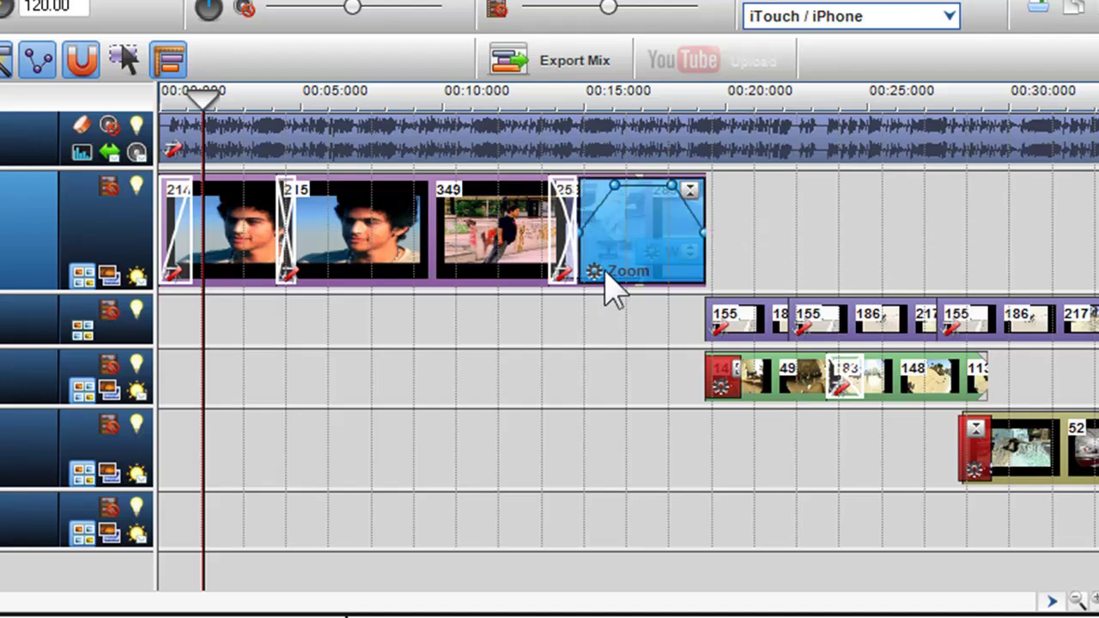
Open the Zoom Parameters and move the target box from the shirt to the skater's head.
{"action": "left_click", "coordinate": [594, 270]}
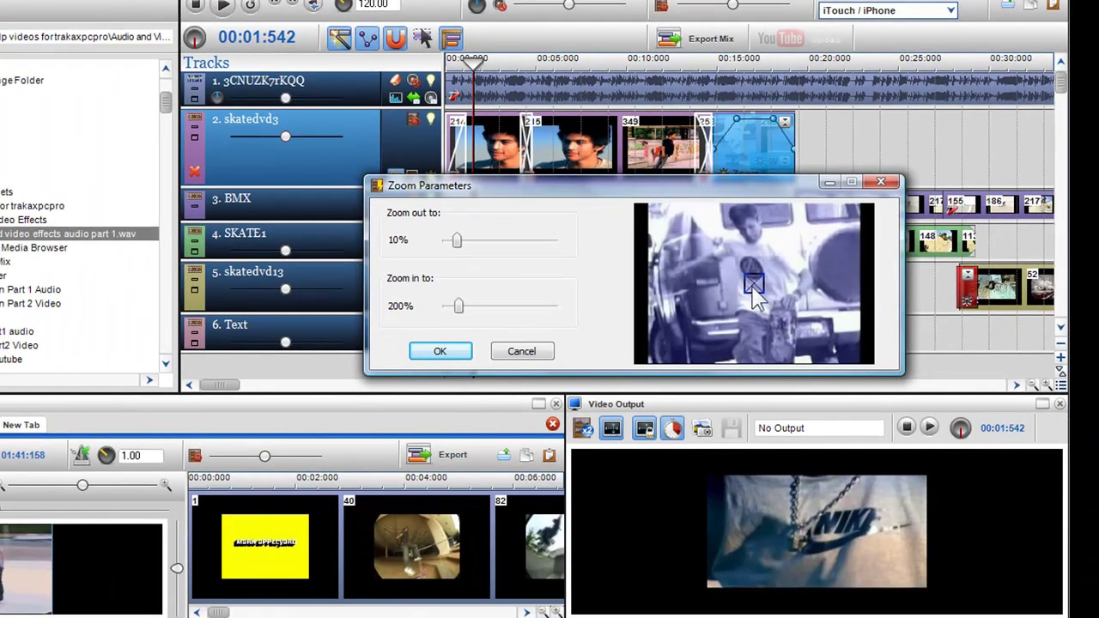
{"action": "left_click_drag", "start_coordinate": [753, 285], "coordinate": [750, 234]}
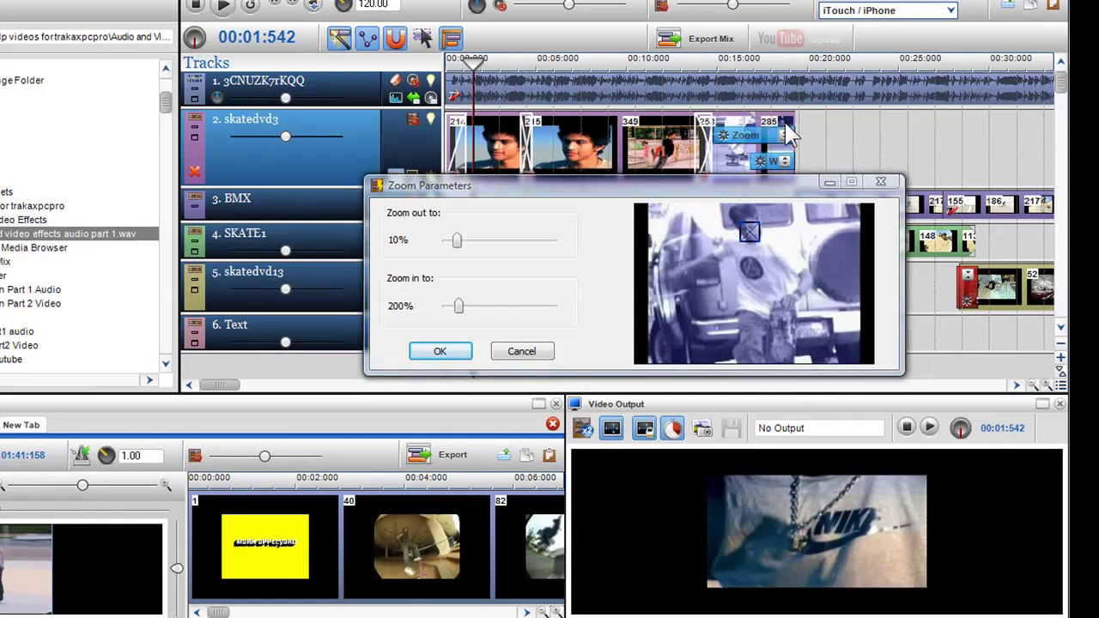
{"action": "mouse_move", "coordinate": [770, 155]}
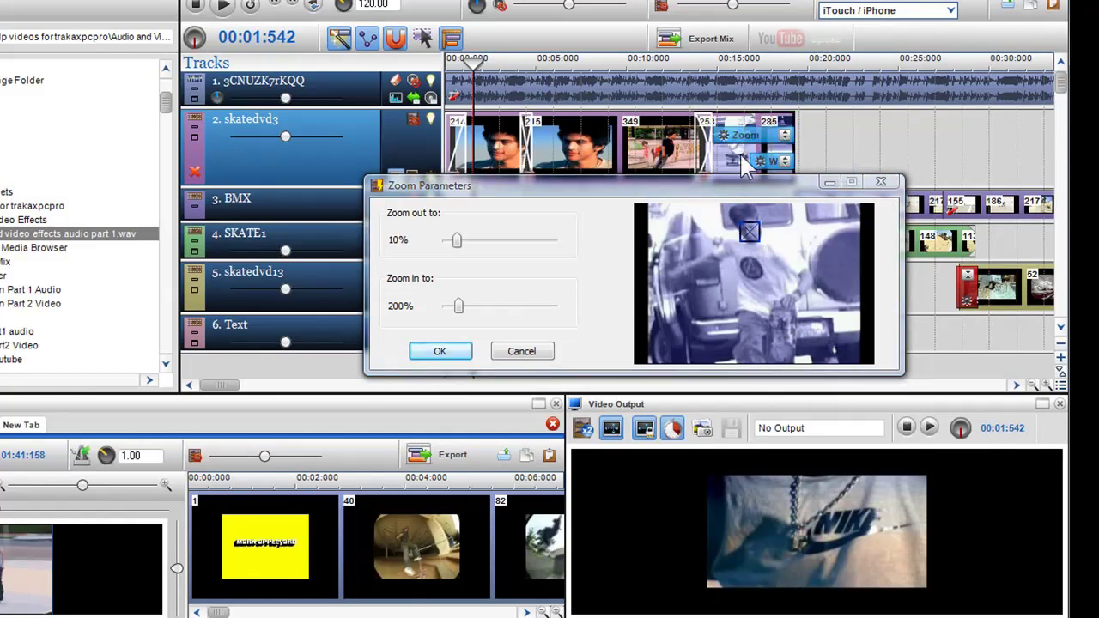